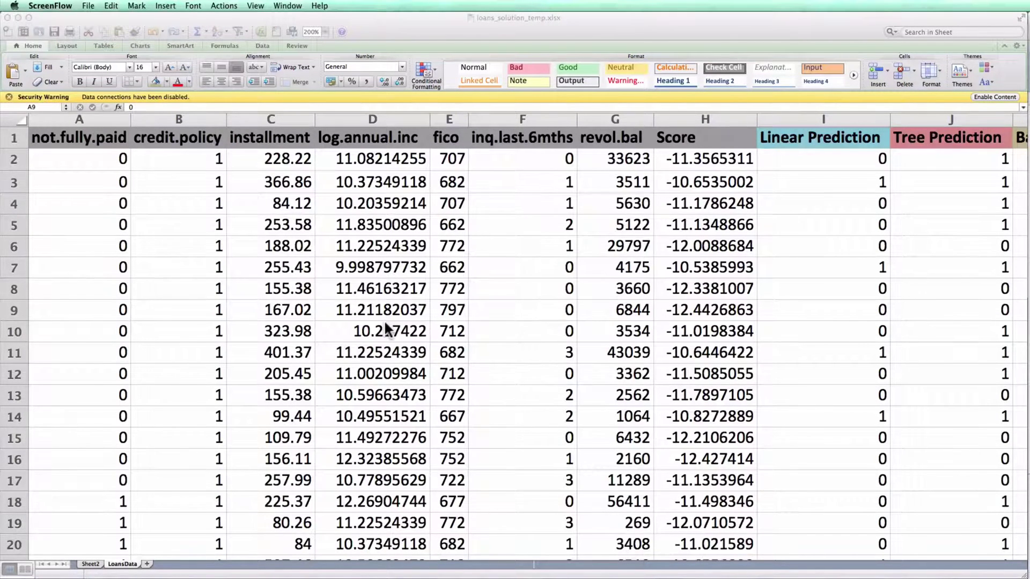
# Step: Inspect the not.fully.paid column and the Linear and Tree Prediction formulas in I2 and J2
pyautogui.click(144, 235)
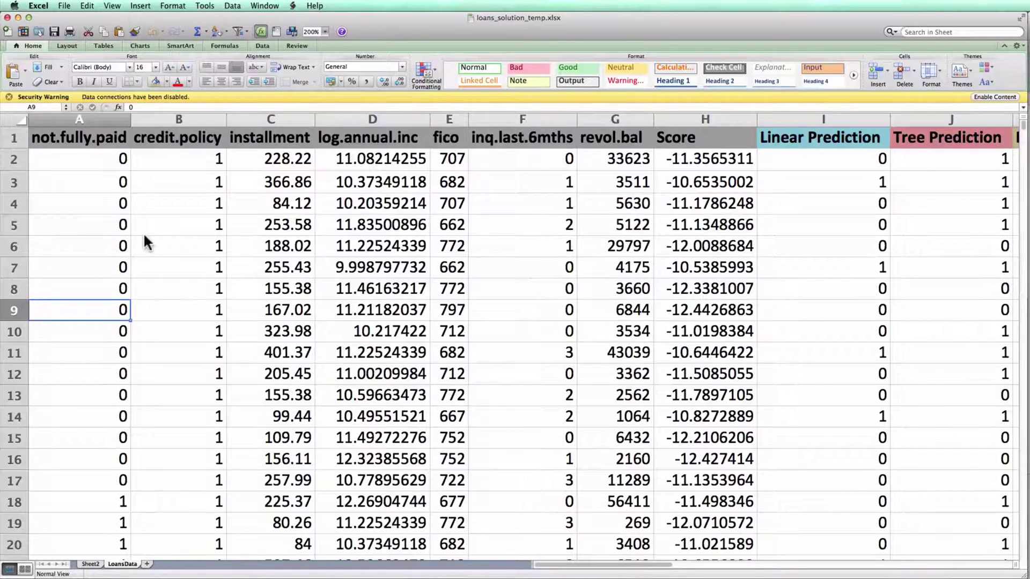
pyautogui.click(90, 117)
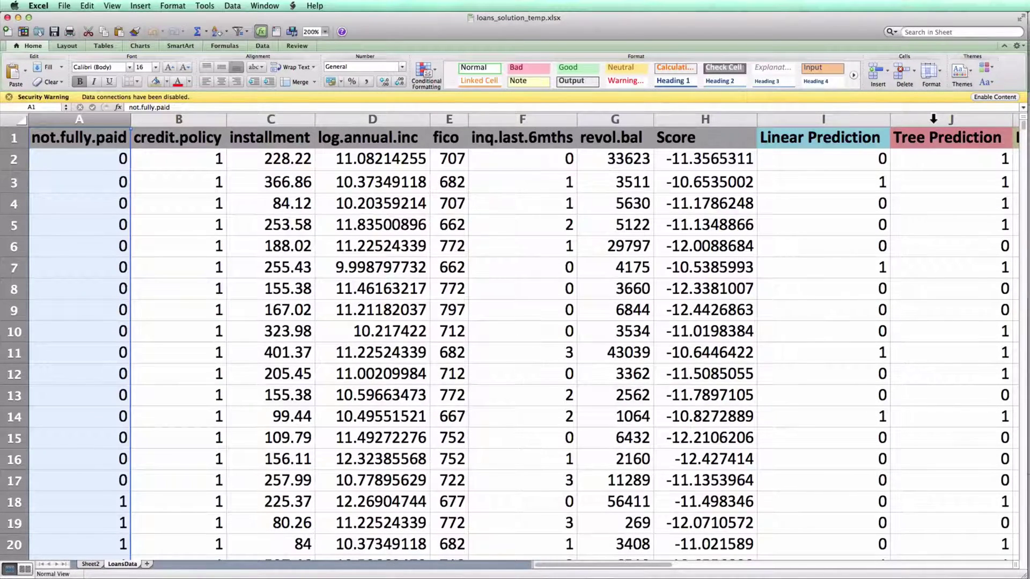
pyautogui.click(108, 165)
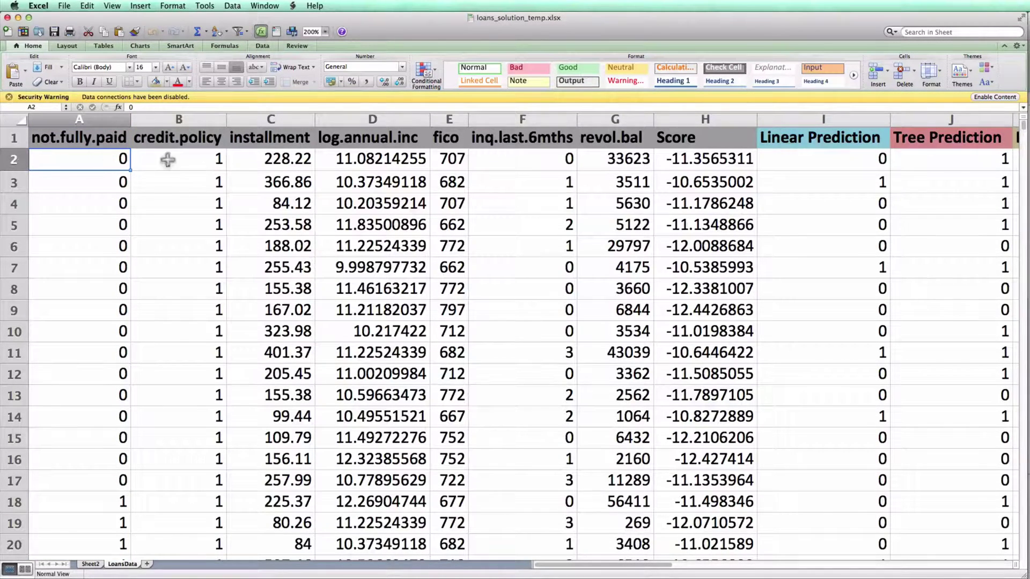
pyautogui.click(793, 163)
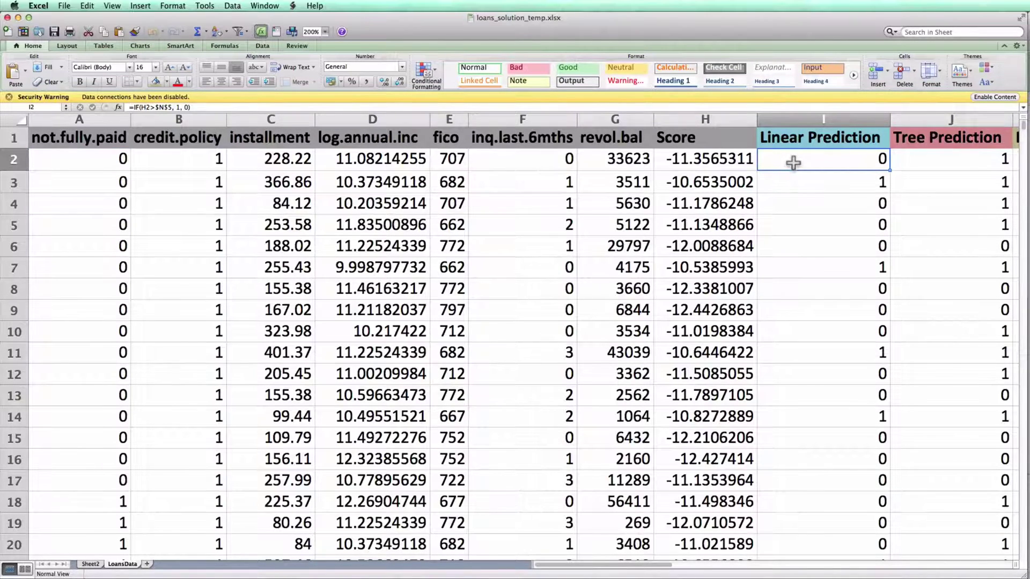
pyautogui.press('Right')
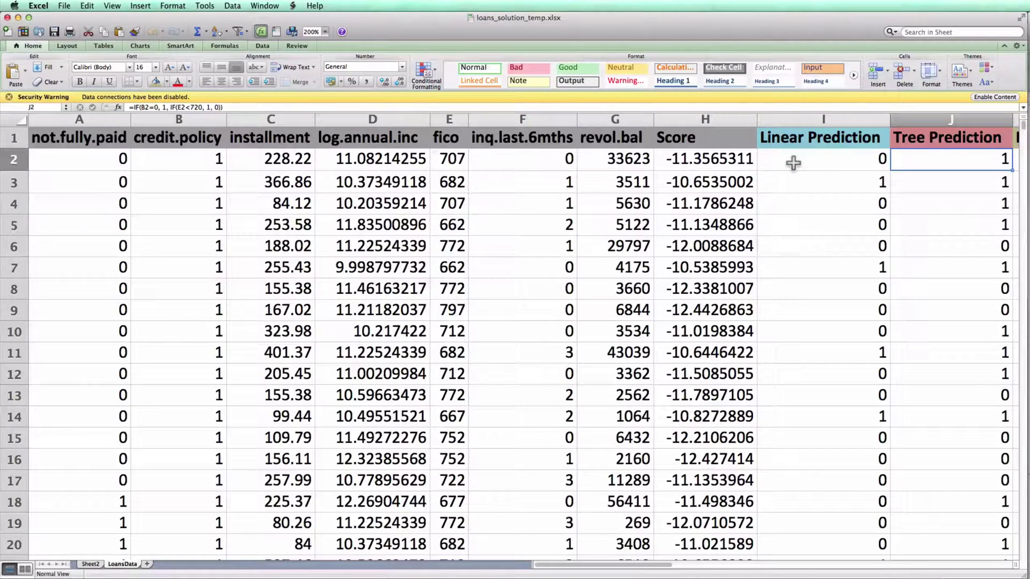
pyautogui.click(86, 160)
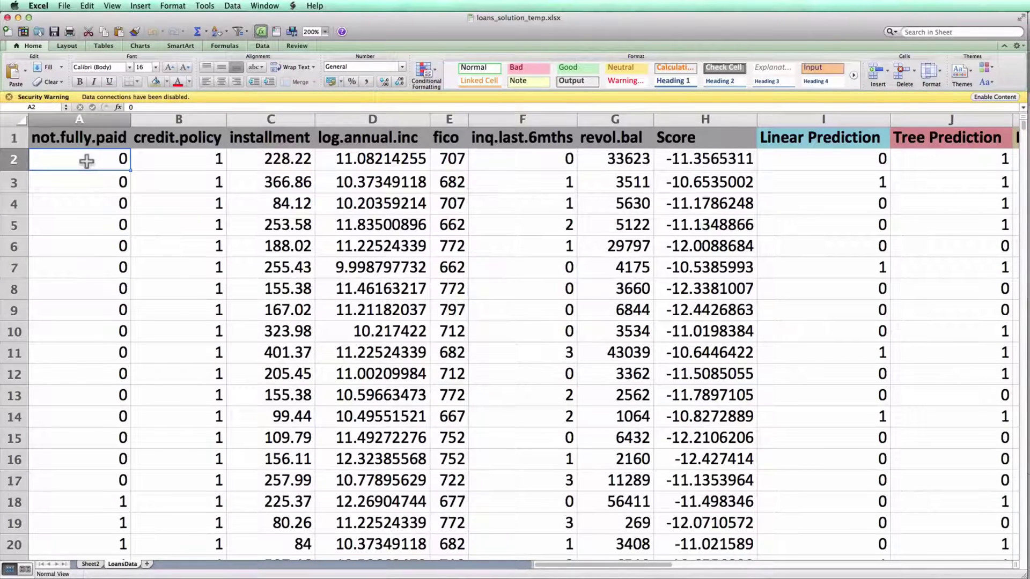
# Step: Try shortening the revol.bal weight to 0.0036, then undo it to restore 0.0000036
pyautogui.press('Right')
pyautogui.press('Right')
pyautogui.press('Right')
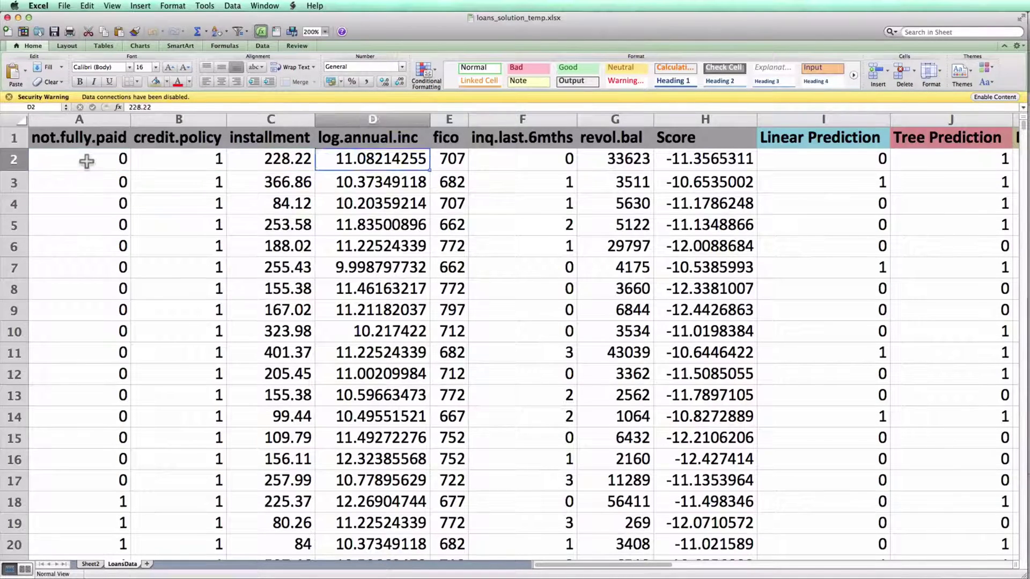
pyautogui.press('Right')
pyautogui.press('Right')
pyautogui.press('Right')
pyautogui.press('Right')
pyautogui.press('Right')
pyautogui.press('Right')
pyautogui.press('Right')
pyautogui.press('Right')
pyautogui.press('Right')
pyautogui.press('Right')
pyautogui.press('Right')
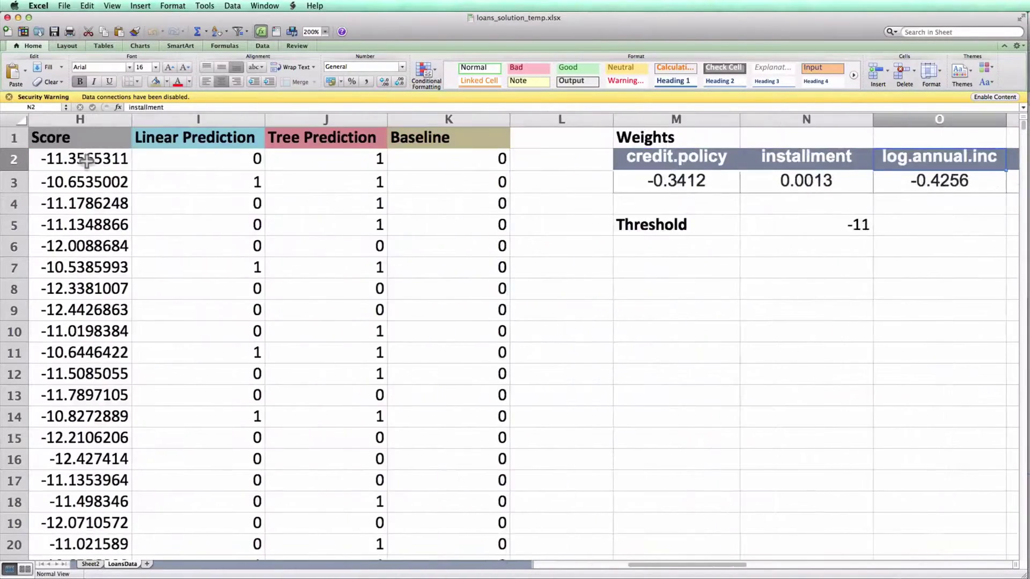
pyautogui.press('Right')
pyautogui.press('Right')
pyautogui.press('Right')
pyautogui.press('Down')
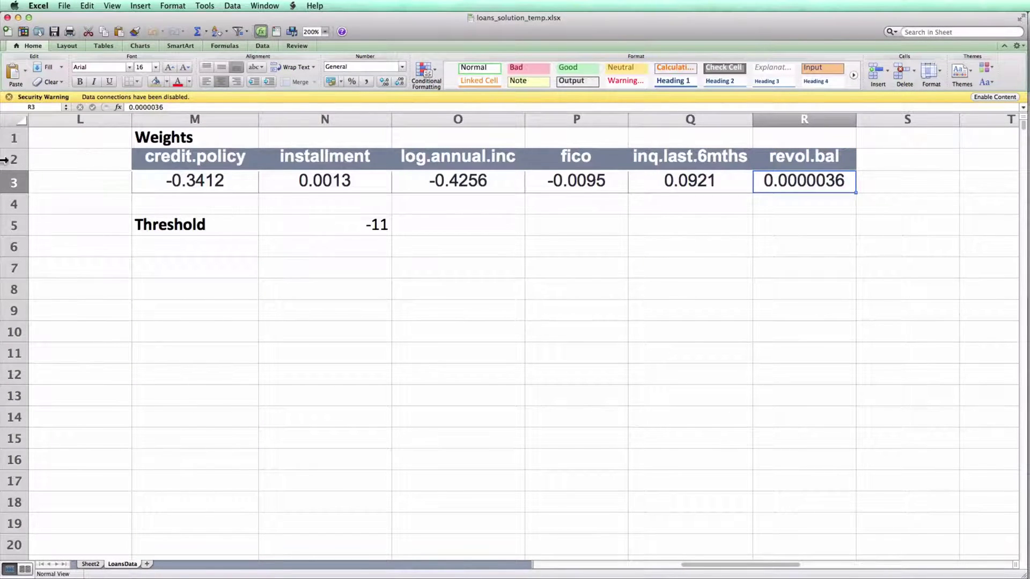
pyautogui.click(150, 108)
pyautogui.press('BackSpace')
pyautogui.press('BackSpace')
pyautogui.press('BackSpace')
pyautogui.press('Return')
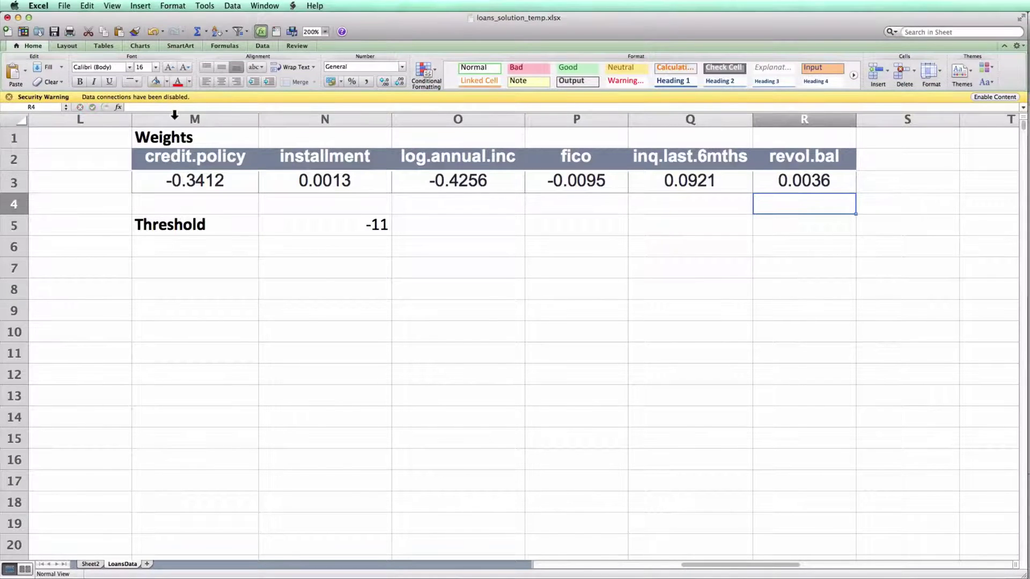
pyautogui.press('super+z')
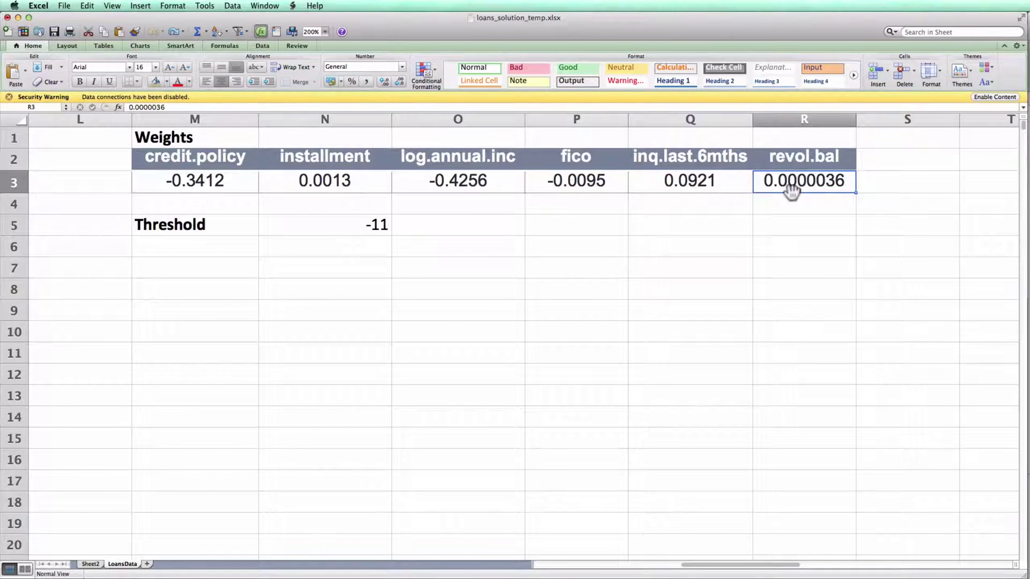
pyautogui.press('Home')
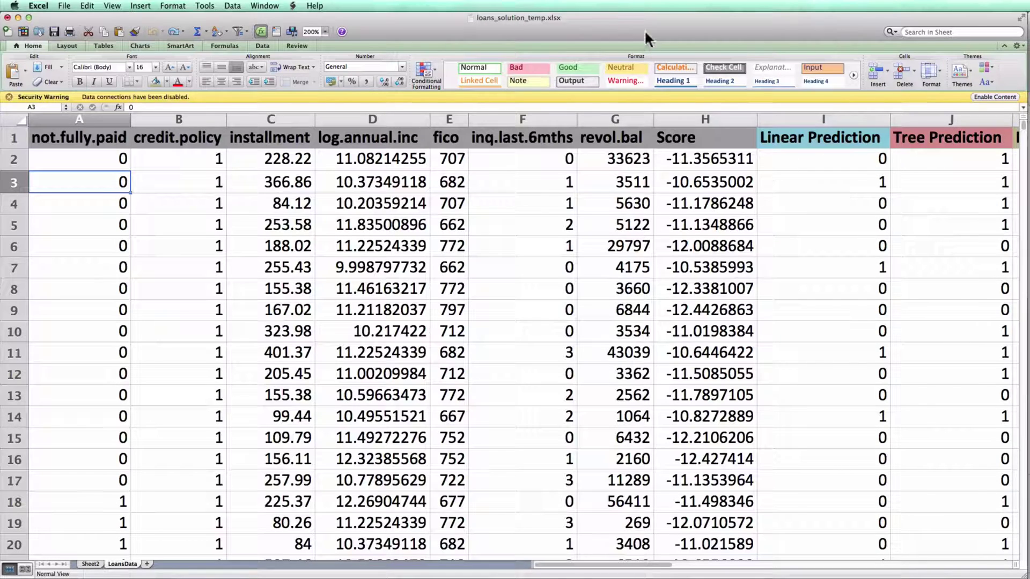
# Step: Insert a PivotTable from the LoansData range on a new worksheet
pyautogui.click(232, 6)
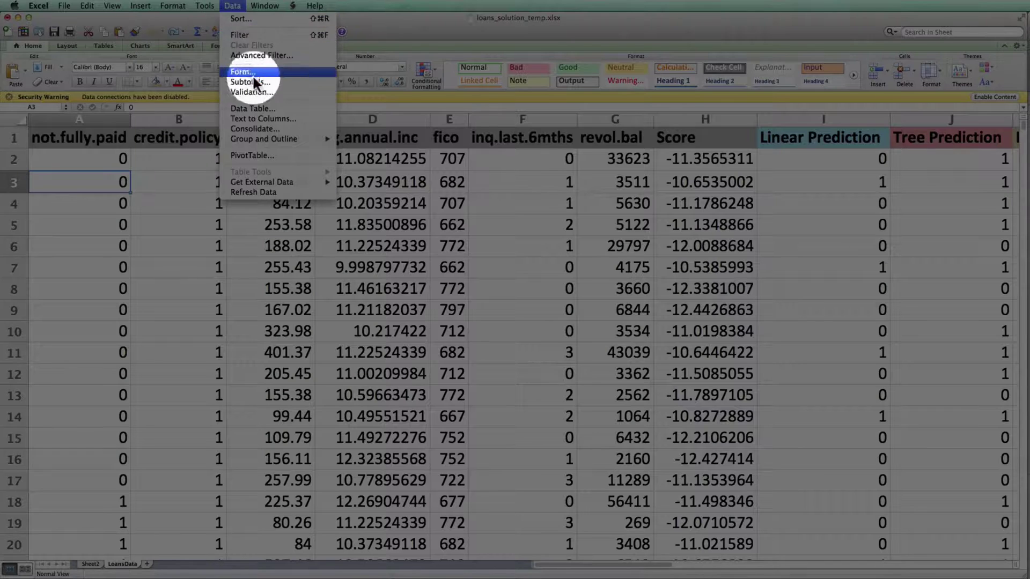
pyautogui.click(269, 156)
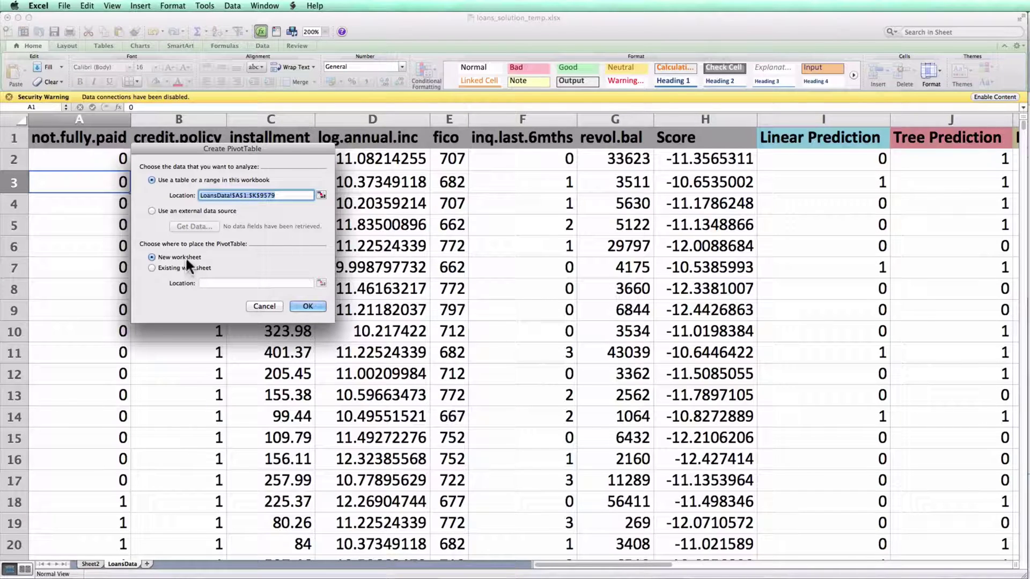
pyautogui.click(311, 304)
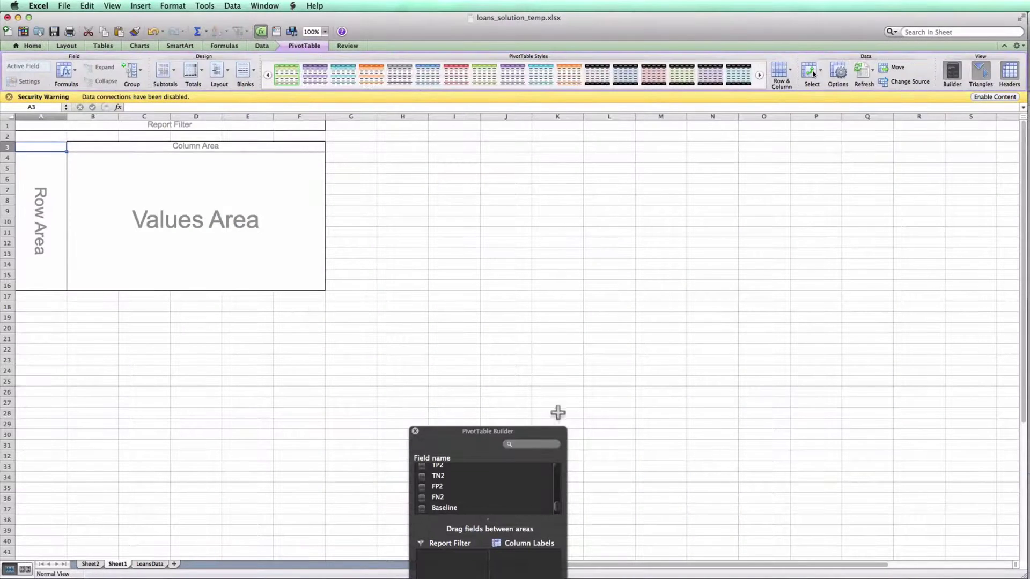
# Step: Zoom the sheet to 200%
pyautogui.click(310, 30)
pyautogui.write('200')
pyautogui.press('Return')
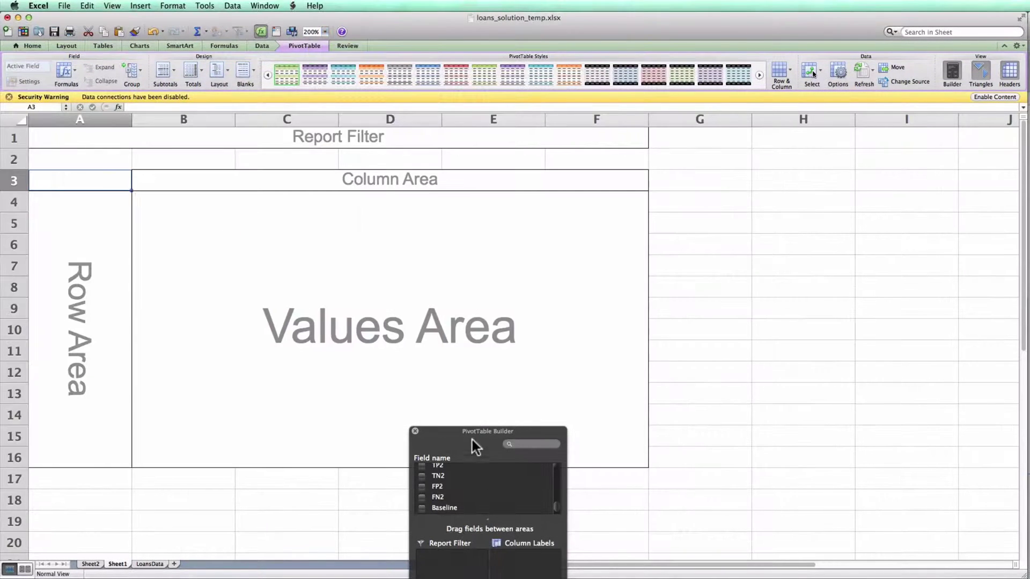
# Step: Put not.fully.paid in Row Labels and Linear Prediction in Column Labels
pyautogui.moveTo(471, 428); pyautogui.dragTo(750, 154)
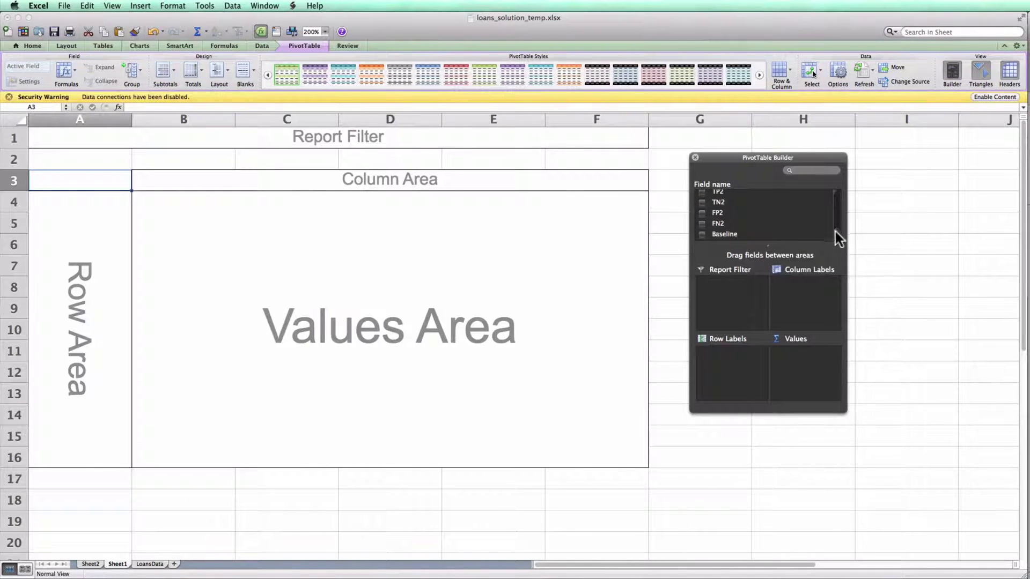
pyautogui.moveTo(835, 231); pyautogui.dragTo(833, 185)
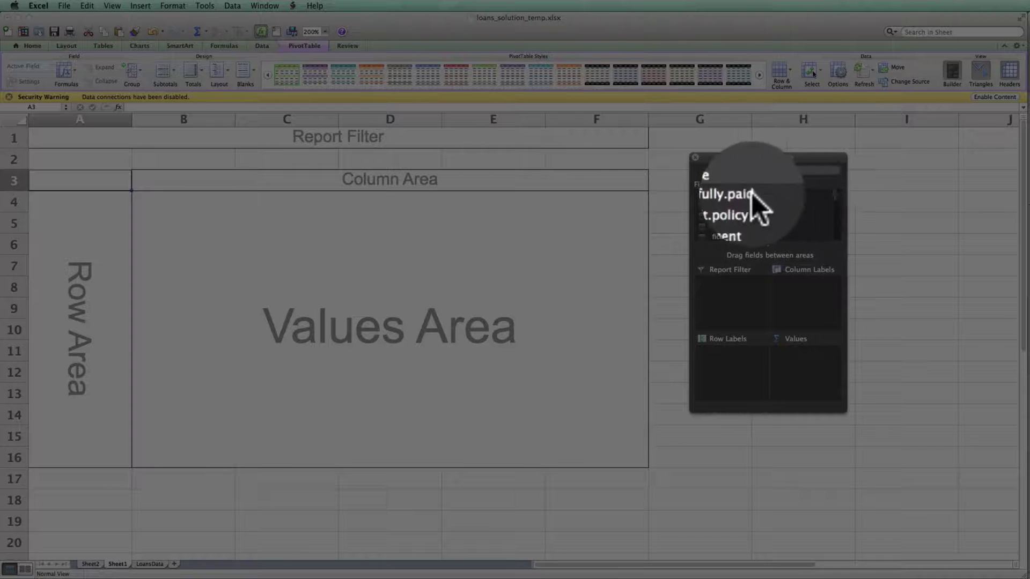
pyautogui.moveTo(748, 192); pyautogui.dragTo(739, 363)
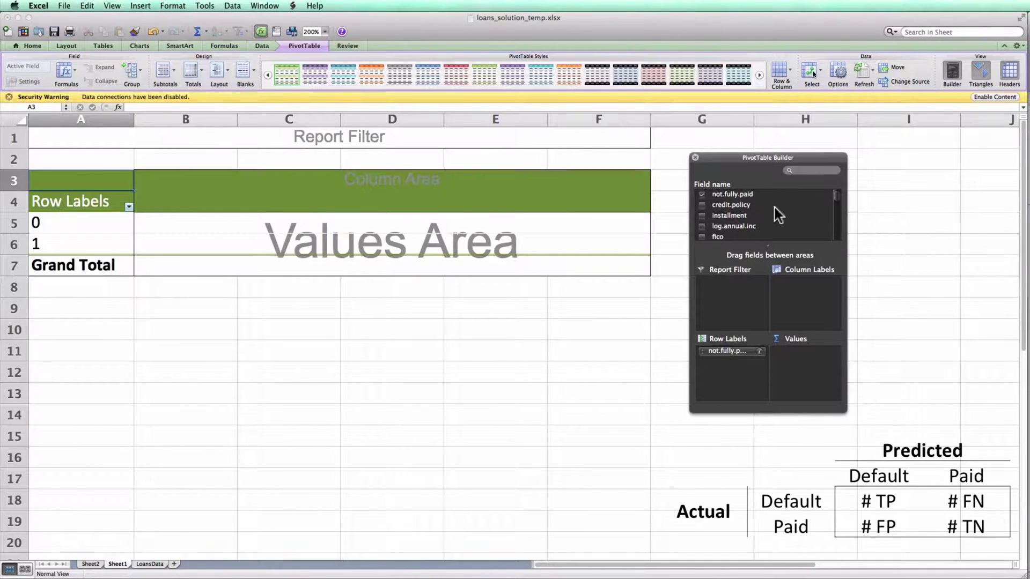
pyautogui.scroll(-5, 783, 213)
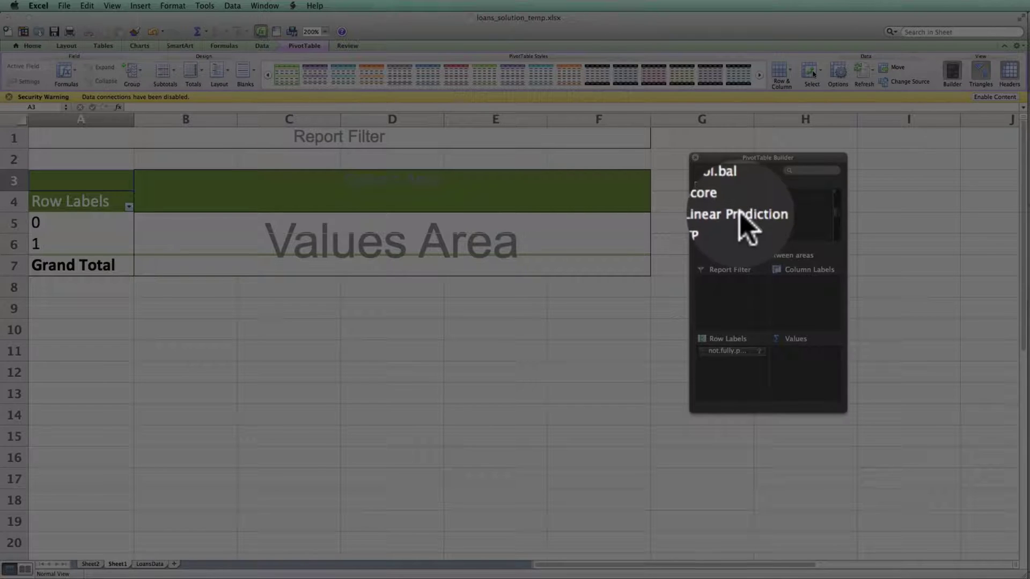
pyautogui.moveTo(743, 214); pyautogui.dragTo(807, 295)
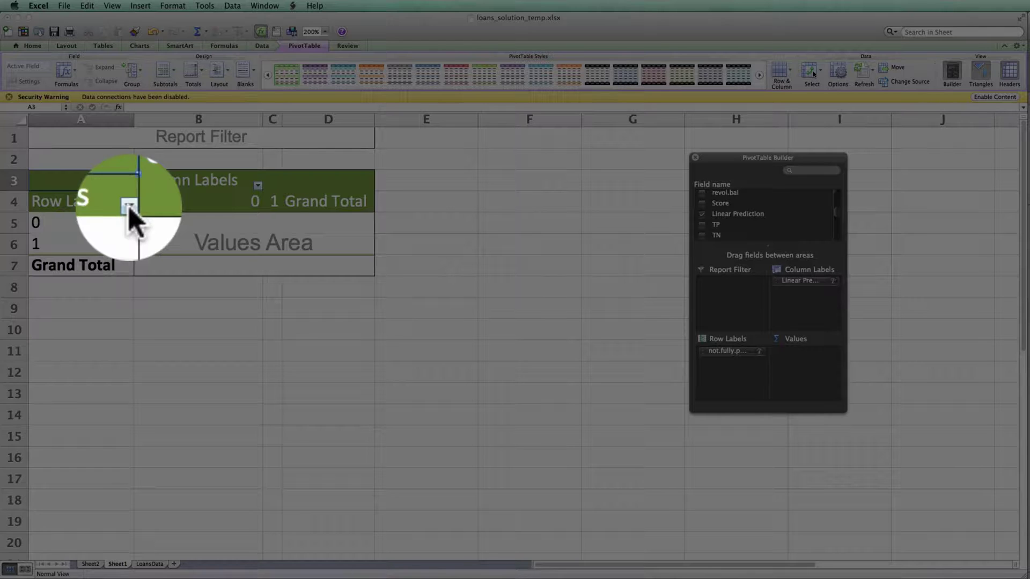
# Step: Sort the not.fully.paid rows and Linear Prediction columns descending, listing 1 before 0
pyautogui.click(129, 207)
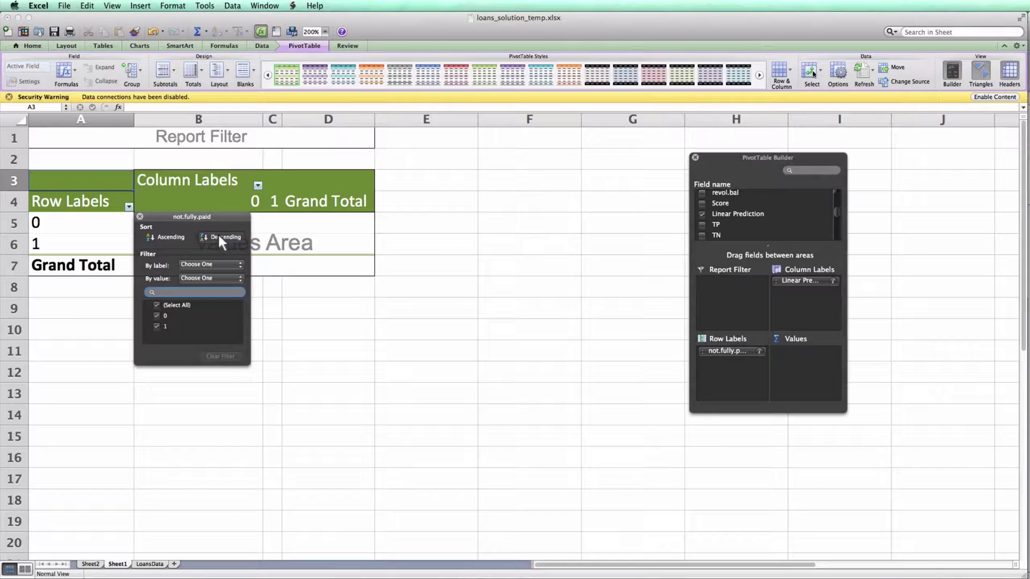
pyautogui.click(220, 242)
pyautogui.click(139, 217)
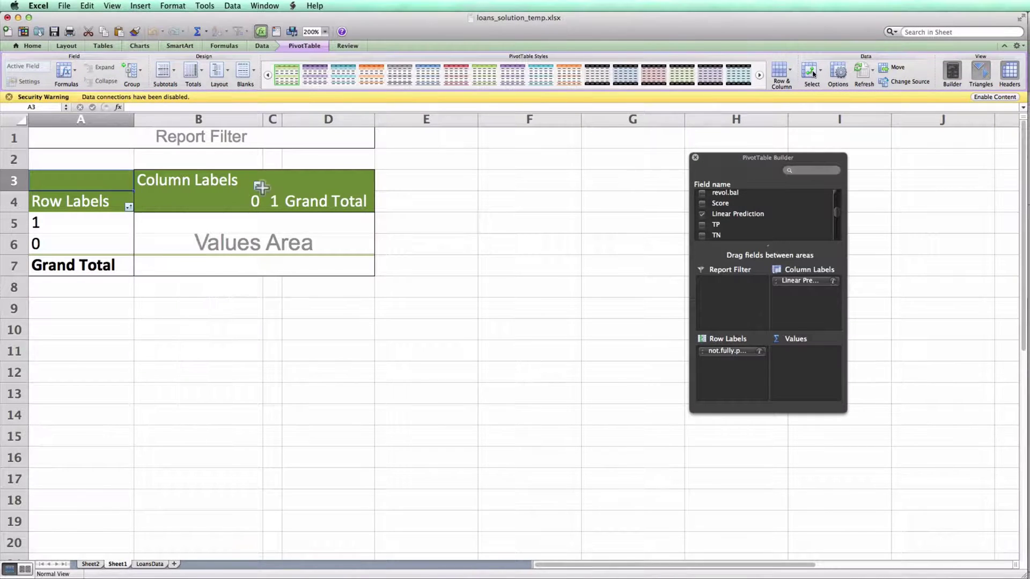
pyautogui.click(258, 185)
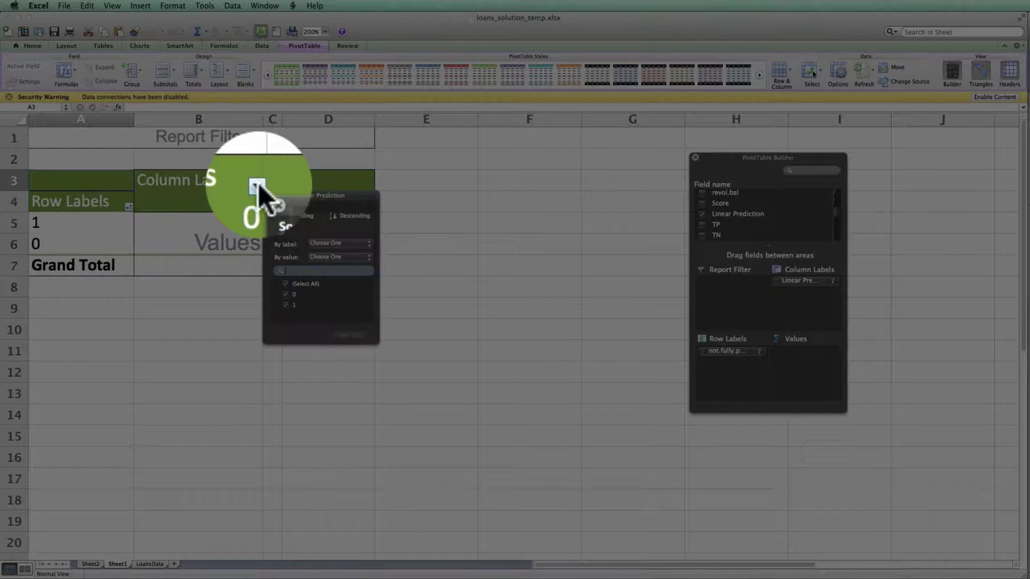
pyautogui.click(356, 216)
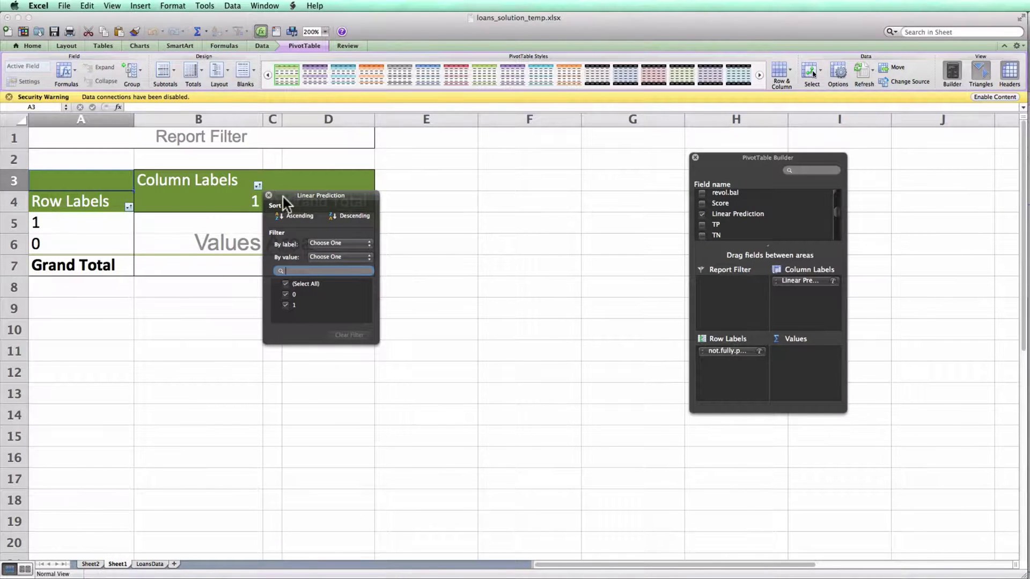
pyautogui.click(269, 195)
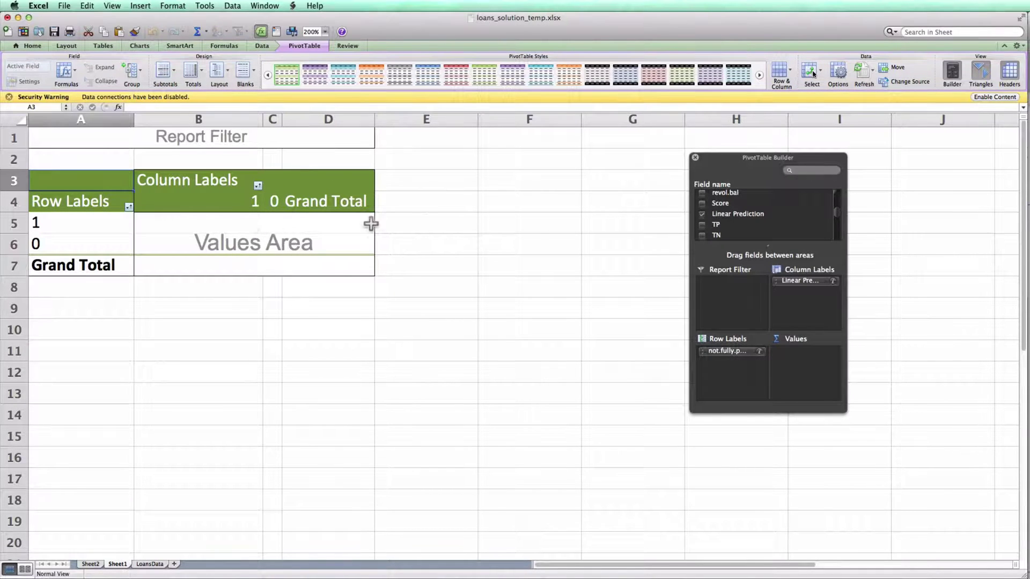
# Step: Add credit.policy as a Count value, giving counts 972, 561, 3276, 4769 (total 9578)
pyautogui.scroll(5, 741, 220)
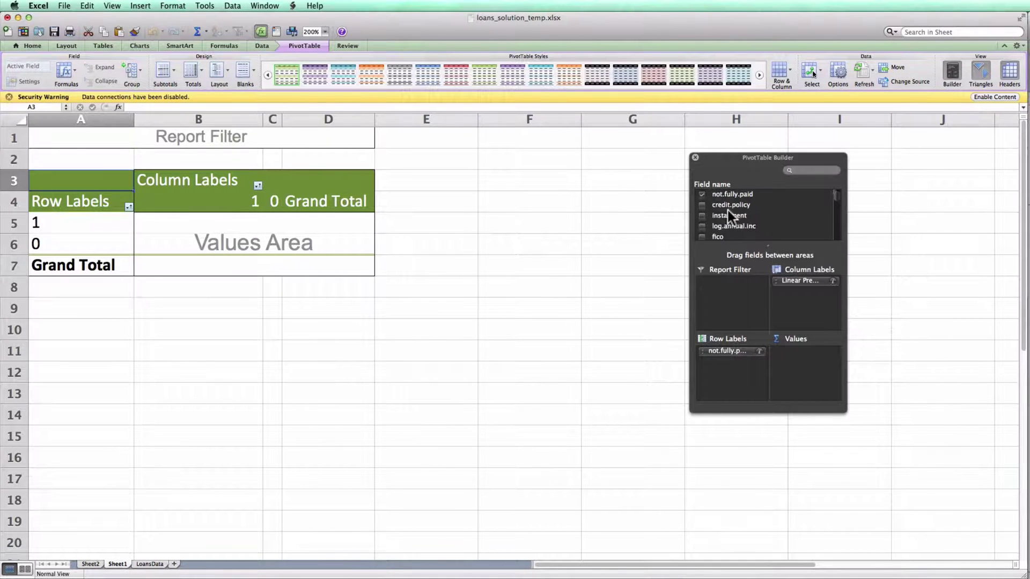
pyautogui.moveTo(727, 202); pyautogui.dragTo(808, 369)
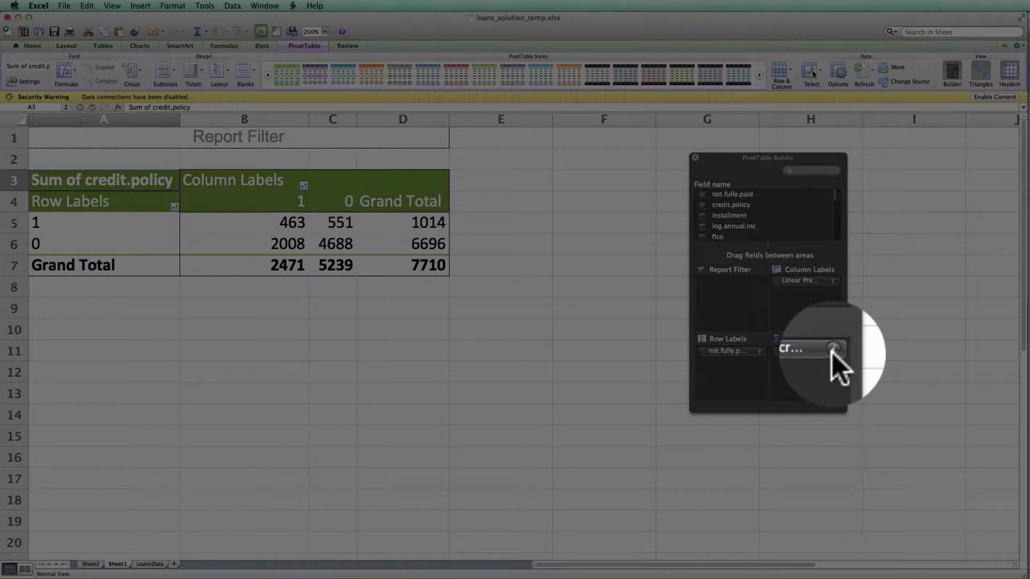
pyautogui.click(832, 349)
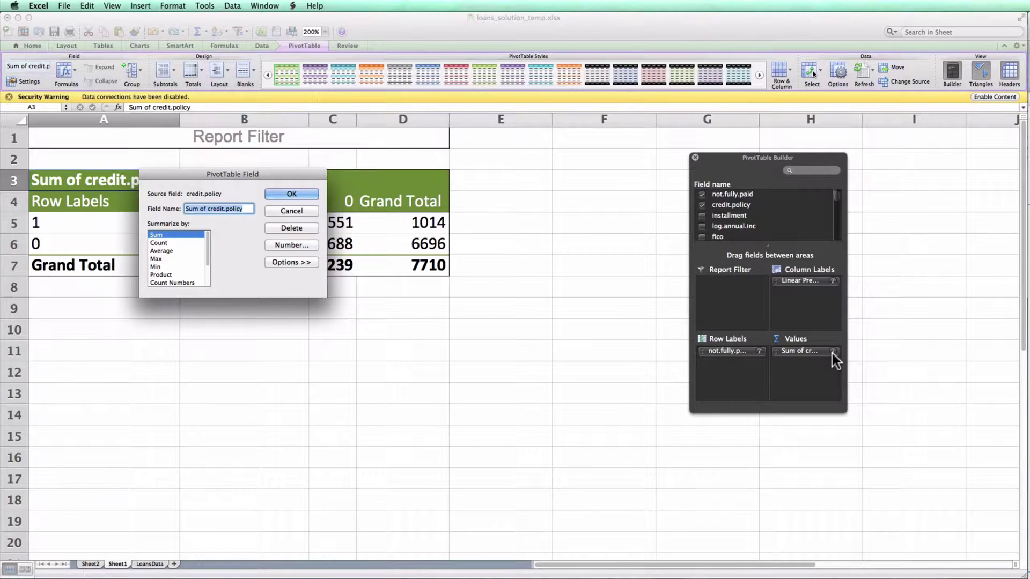
pyautogui.click(181, 243)
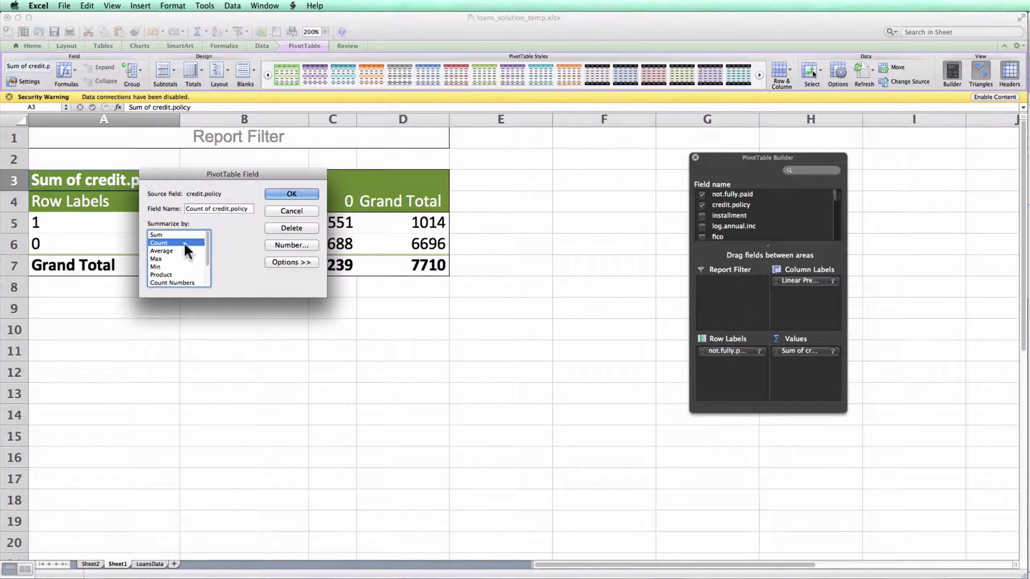
pyautogui.click(290, 194)
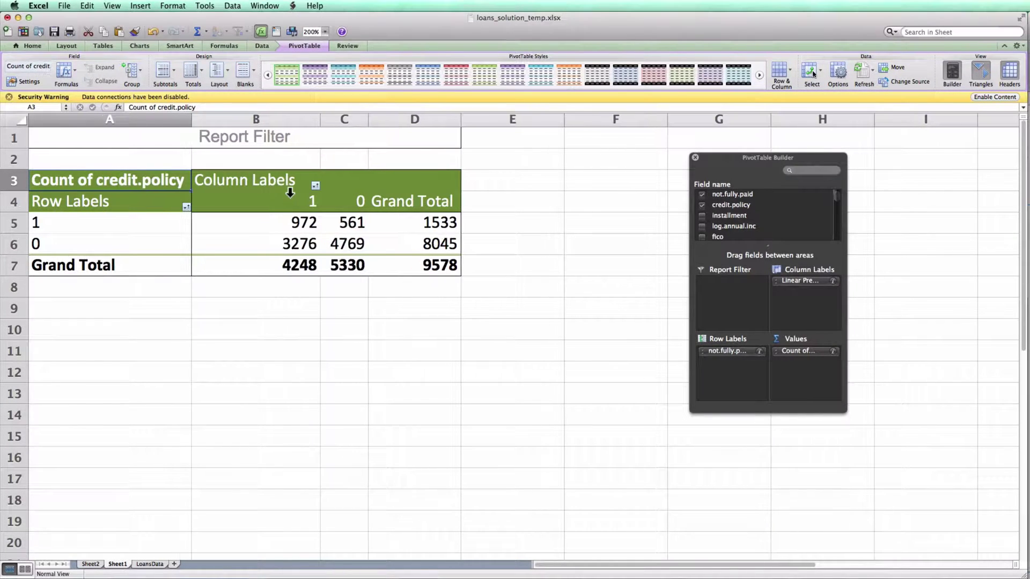
# Step: Copy the four pivot counts from B5:C6 into G5:H6
pyautogui.click(326, 216)
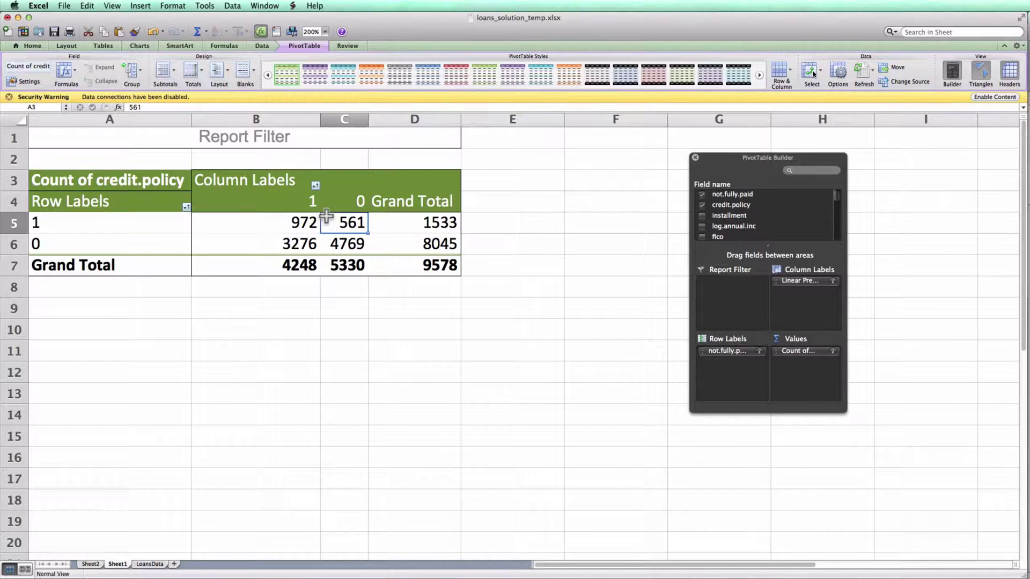
pyautogui.hotkey('shift', 'Left')
pyautogui.hotkey('shift', 'Down')
pyautogui.press('super+c')
pyautogui.click(496, 242)
pyautogui.click(754, 219)
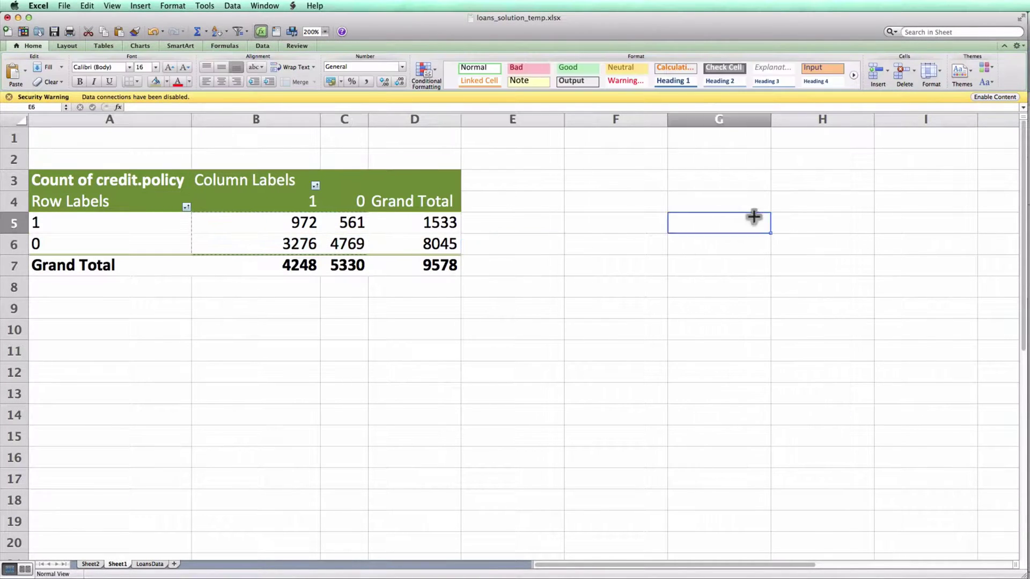
pyautogui.press('super+v')
# Step: Add Default and Pay column headers under a merged, centred 'Predicted' heading over G3:H3
pyautogui.press('Up')
pyautogui.press('Up')
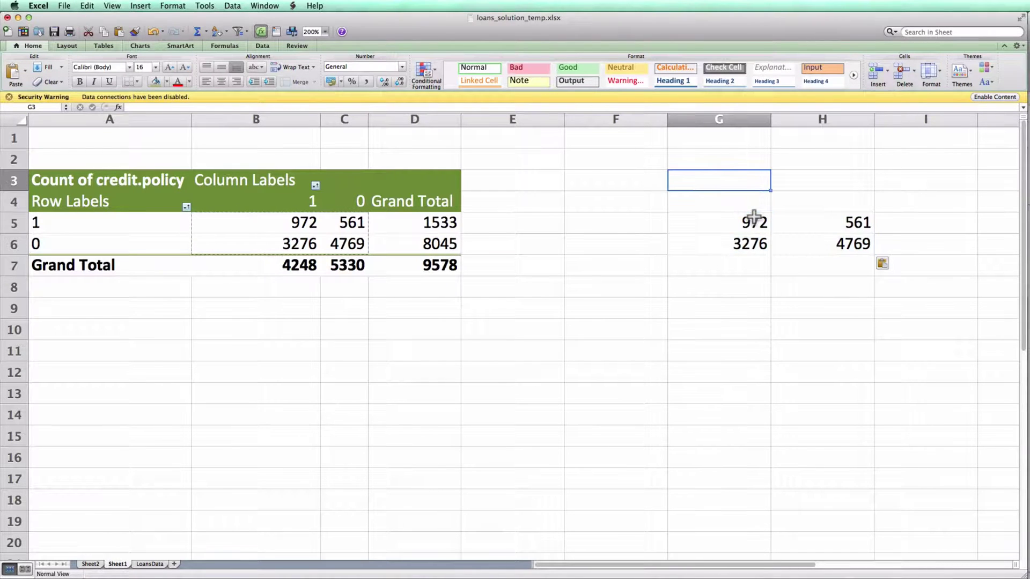
pyautogui.write('Predicted')
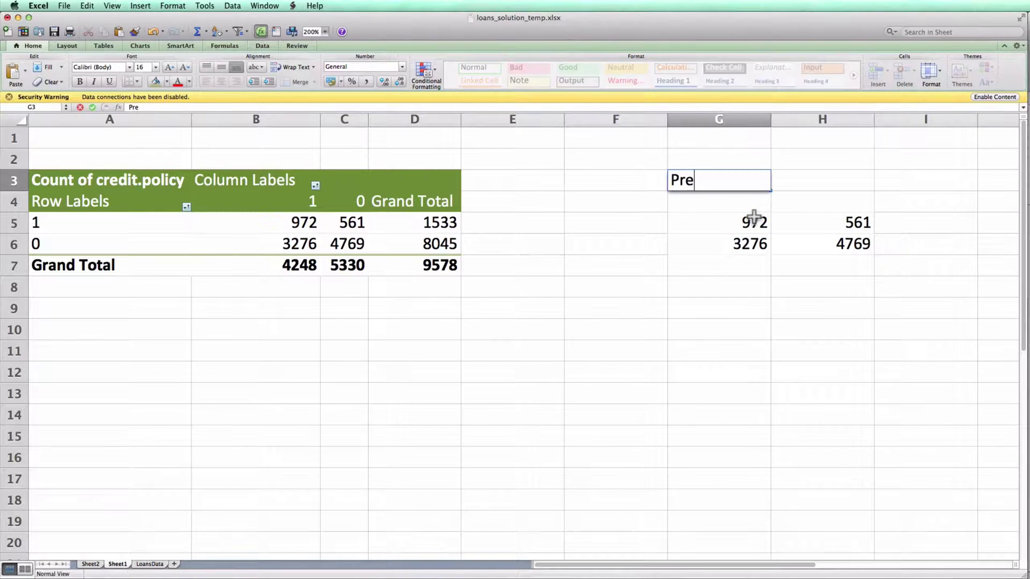
pyautogui.press('Return')
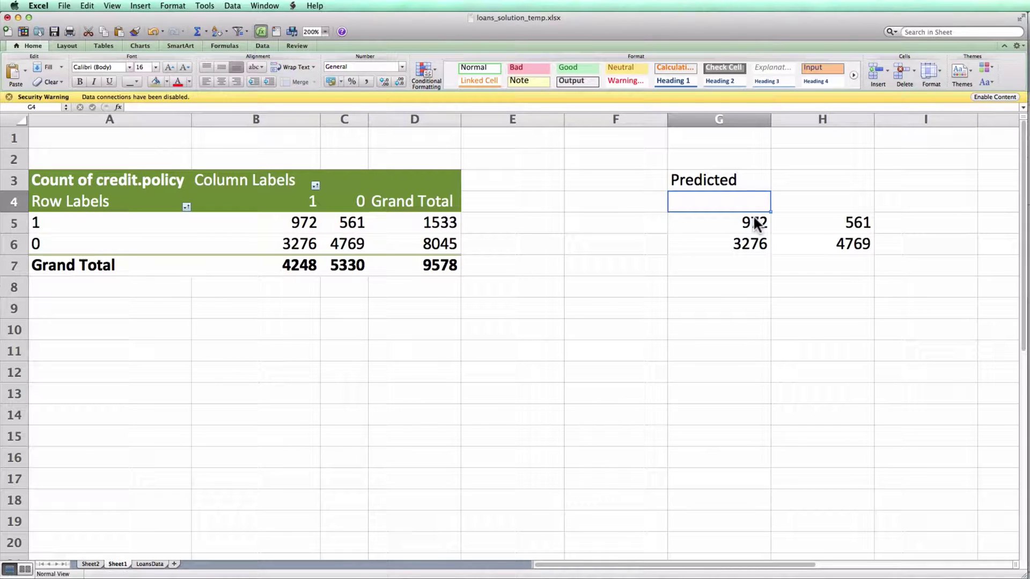
pyautogui.write('Default')
pyautogui.press('Tab')
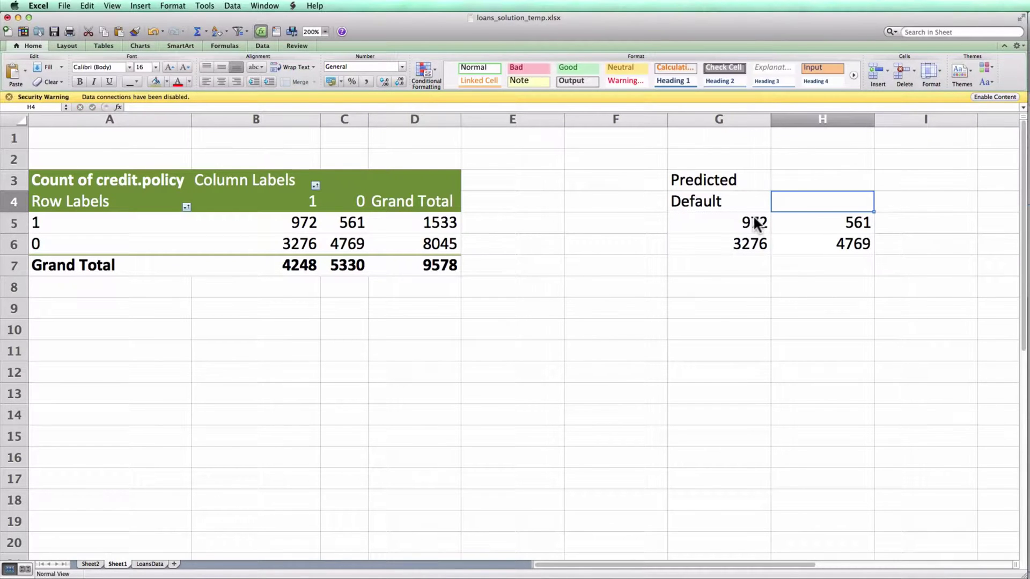
pyautogui.write('Pay')
pyautogui.press('Return')
pyautogui.press('Up')
pyautogui.press('Up')
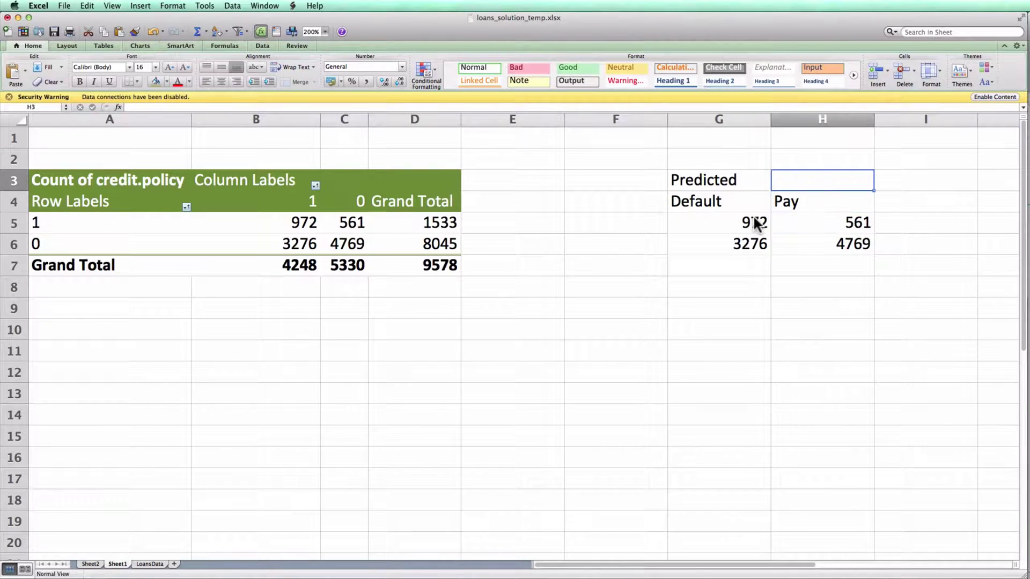
pyautogui.hotkey('shift', 'Left')
pyautogui.click(296, 82)
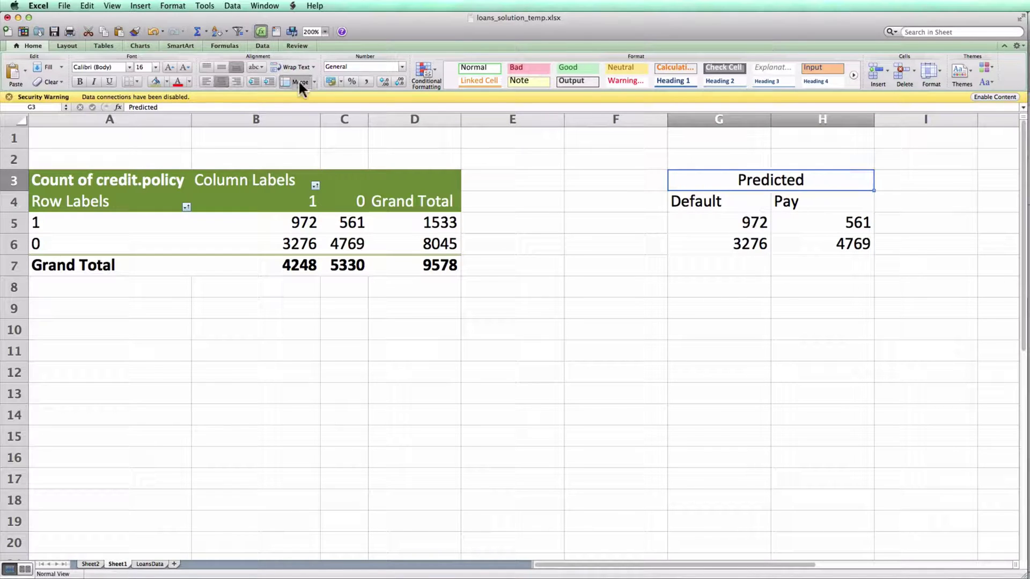
# Step: Add Default and Pay row labels beside a merged, centred 'Actual' label over E5:E6
pyautogui.click(624, 222)
pyautogui.press('Left')
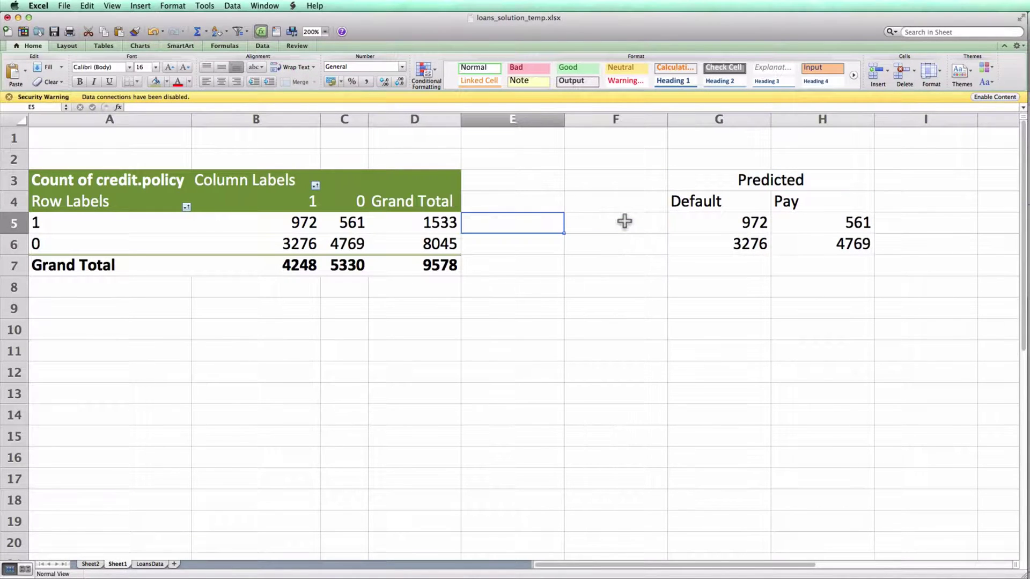
pyautogui.write('Actual')
pyautogui.press('Return')
pyautogui.press('Up')
pyautogui.press('Up')
pyautogui.press('Up')
pyautogui.click(623, 219)
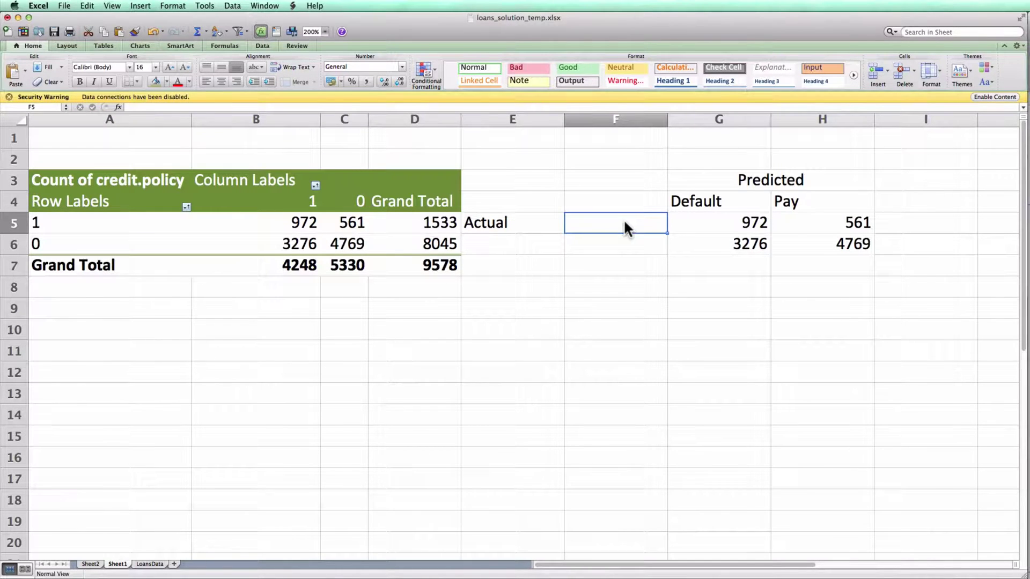
pyautogui.write('Default')
pyautogui.press('Return')
pyautogui.write('Pay')
pyautogui.press('Return')
pyautogui.press('Up')
pyautogui.press('Left')
pyautogui.press('Up')
pyautogui.hotkey('shift', 'Down')
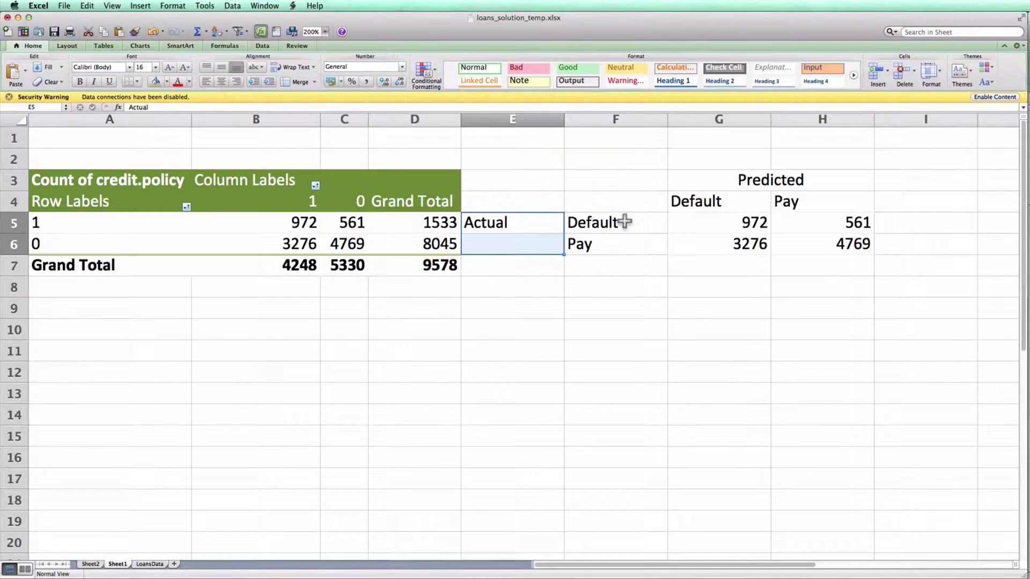
pyautogui.click(283, 81)
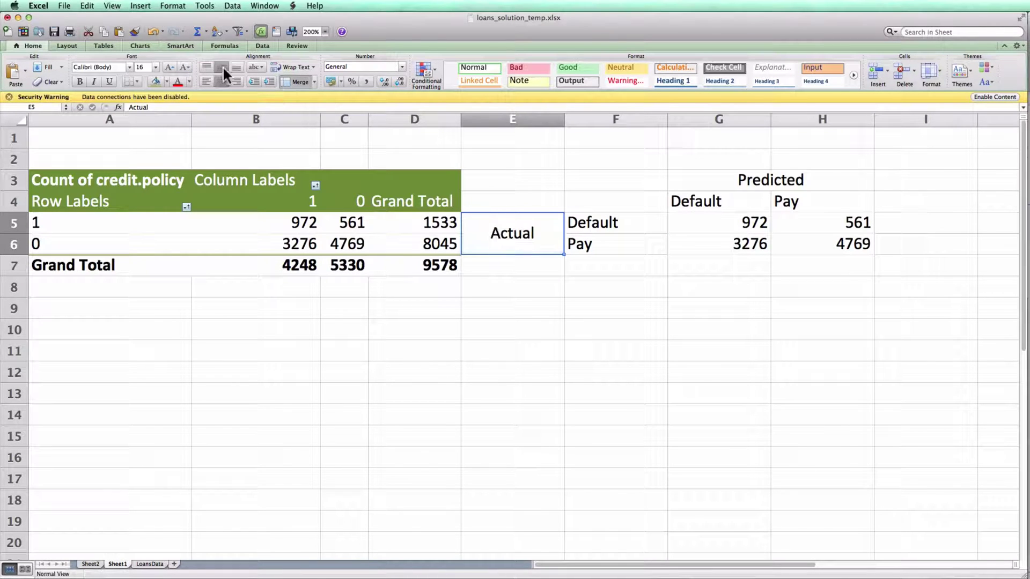
pyautogui.click(496, 115)
# Step: Insert a blank column at E, moving the labelled matrix one column right
pyautogui.rightClick(496, 114)
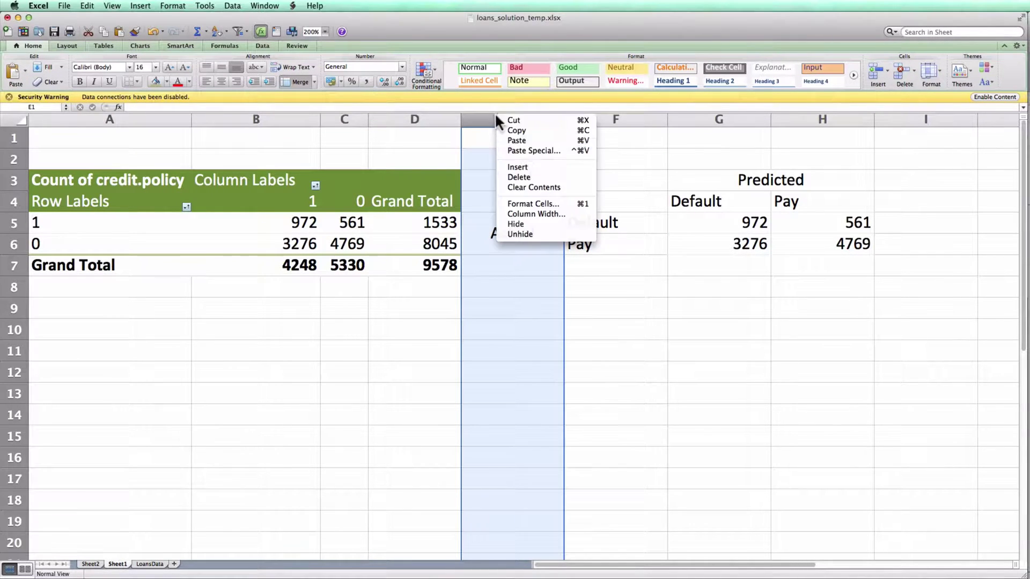
pyautogui.click(528, 163)
pyautogui.click(732, 263)
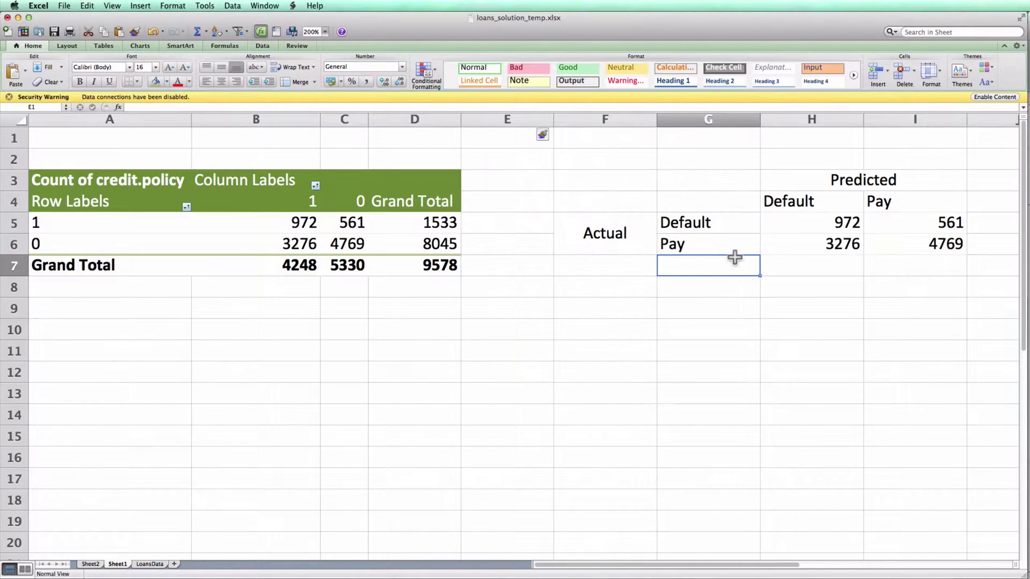
pyautogui.press('Right')
pyautogui.press('Right')
pyautogui.press('Down')
pyautogui.press('Down')
pyautogui.press('Down')
pyautogui.press('Left')
pyautogui.press('Left')
pyautogui.press('Up')
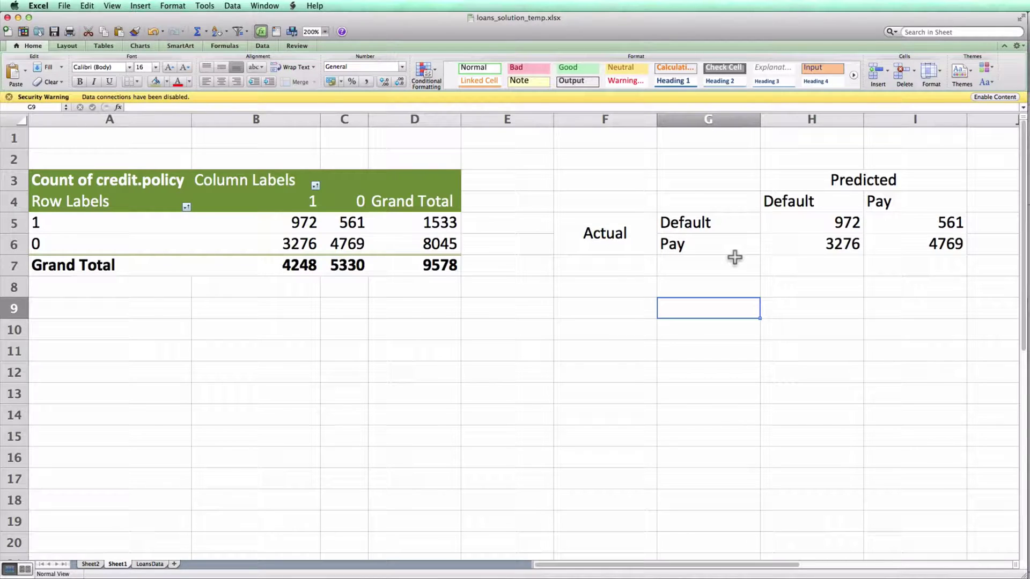
# Step: Label G9 'Accuracy'
pyautogui.write('Accuracy')
pyautogui.press('Return')
pyautogui.press('Right')
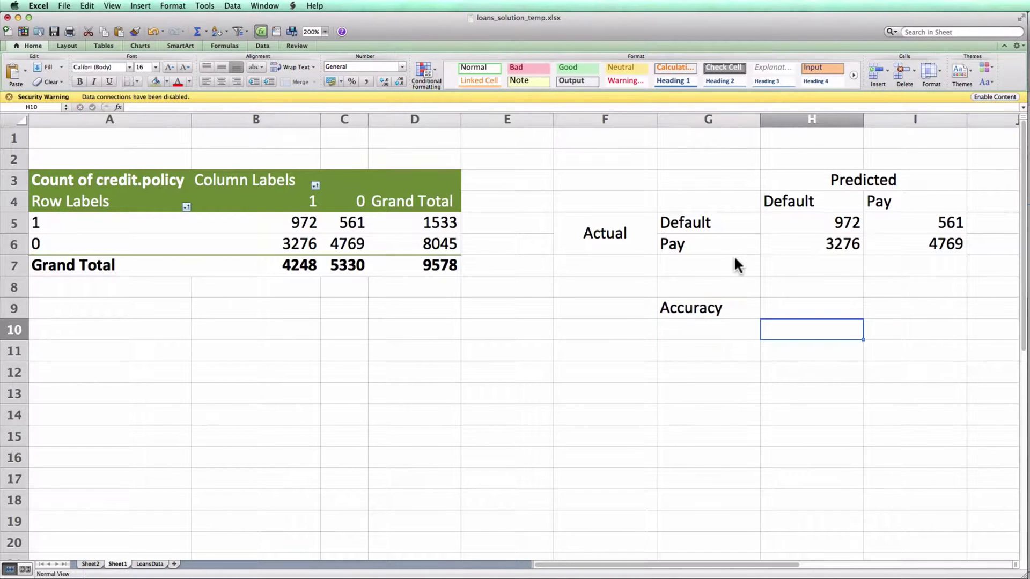
pyautogui.press('Up')
pyautogui.press('Up')
pyautogui.press('Up')
pyautogui.press('Up')
pyautogui.press('Up')
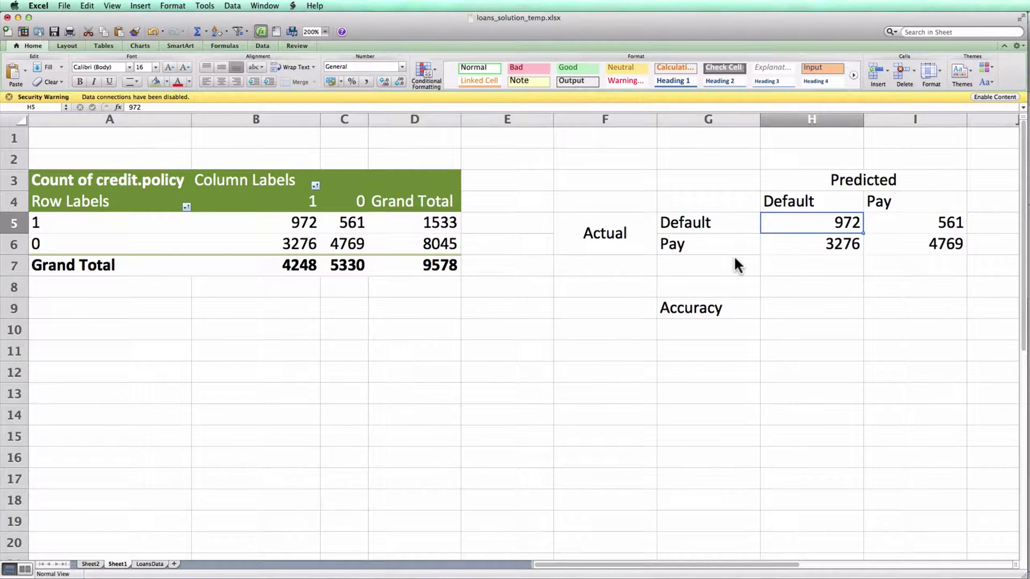
pyautogui.press('Up')
pyautogui.press('Down')
pyautogui.press('Right')
pyautogui.press('Down')
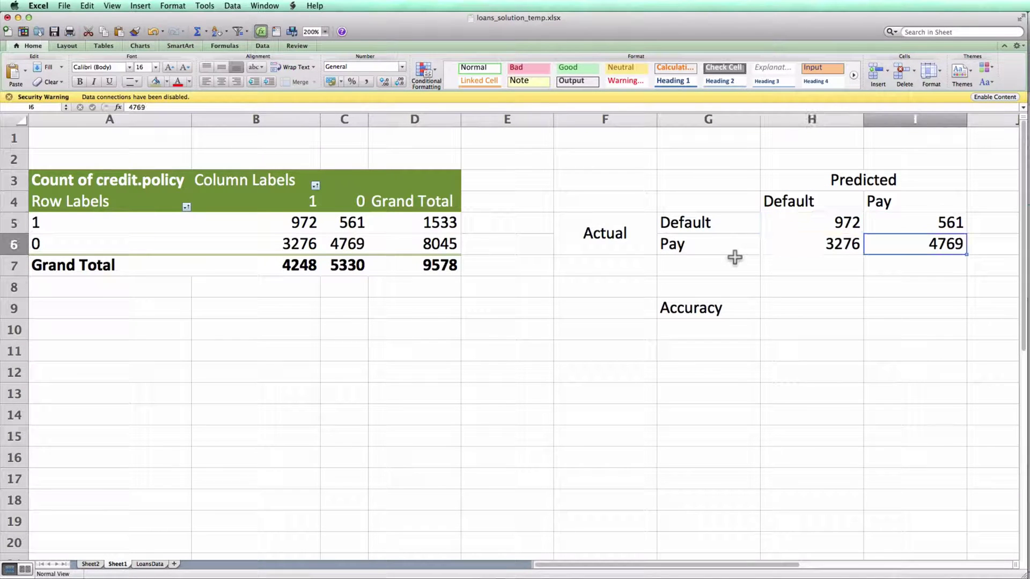
pyautogui.press('Left')
pyautogui.press('Down')
pyautogui.press('Down')
pyautogui.press('Down')
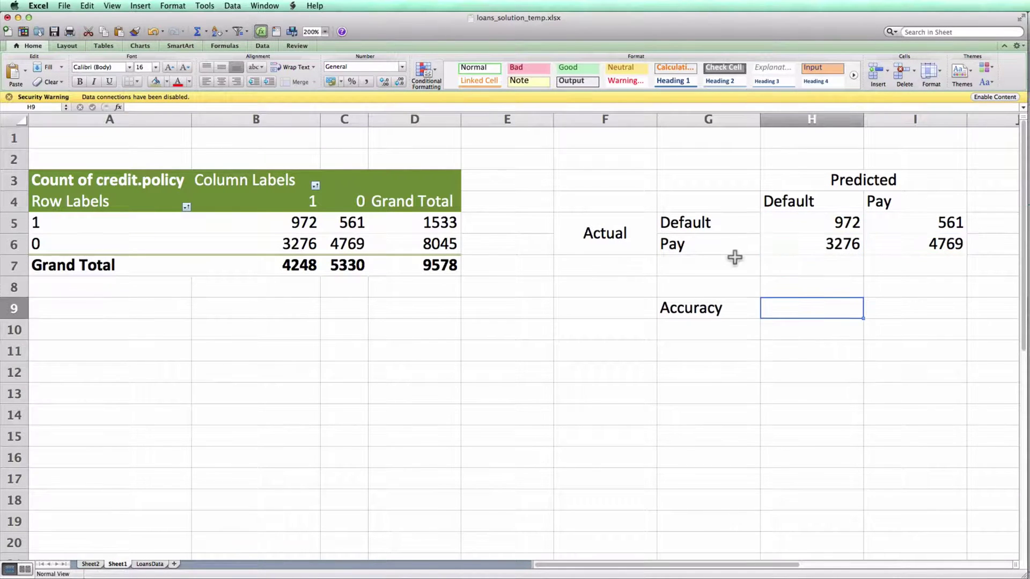
# Step: Enter =(H5+I6)/SUM(H5:I6) in H9 and format it as a percentage, showing 60%
pyautogui.write('=(')
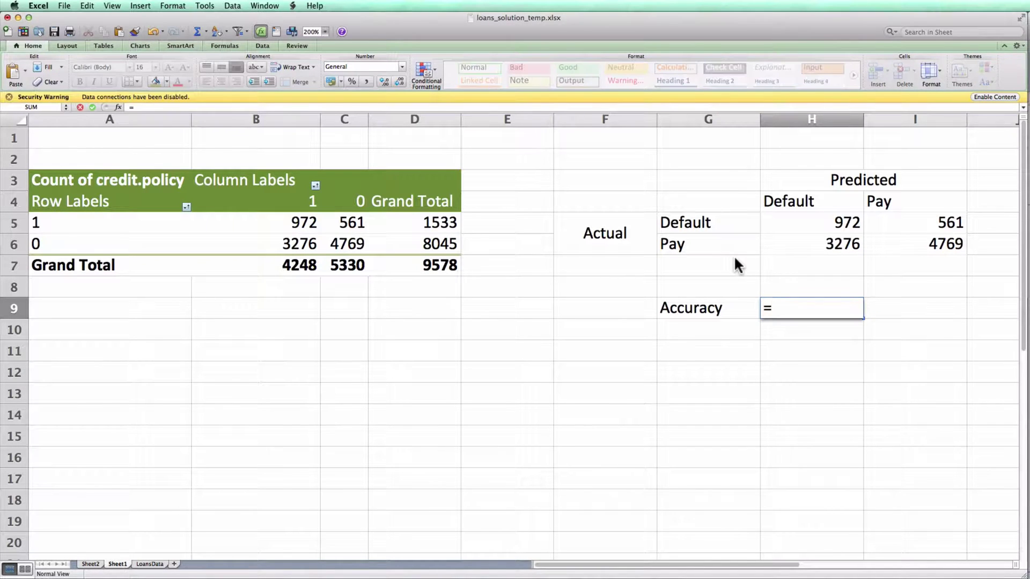
pyautogui.press('Up')
pyautogui.press('Up')
pyautogui.press('Up')
pyautogui.press('Up')
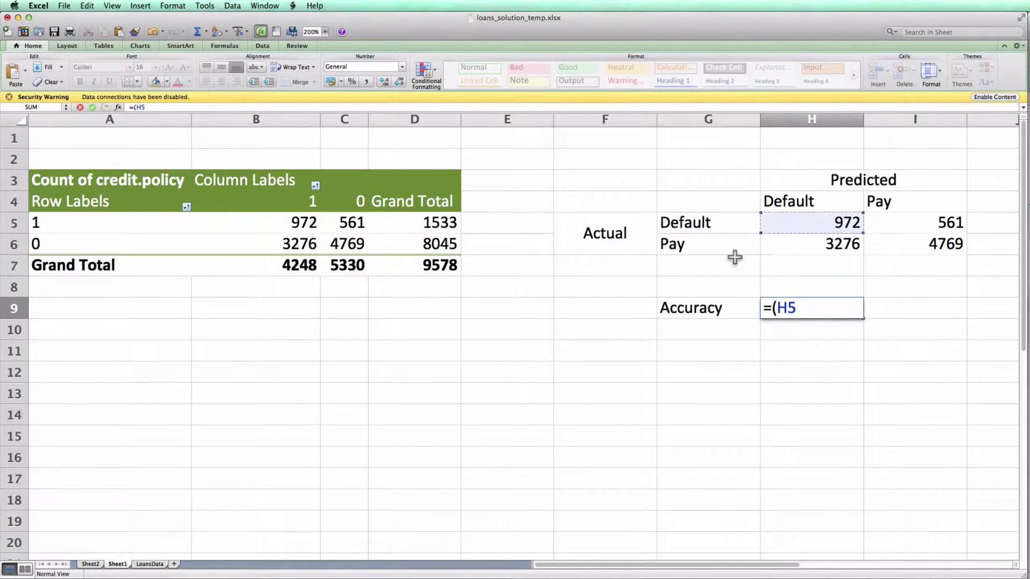
pyautogui.write('+')
pyautogui.press('Up')
pyautogui.press('Up')
pyautogui.press('Up')
pyautogui.press('Right')
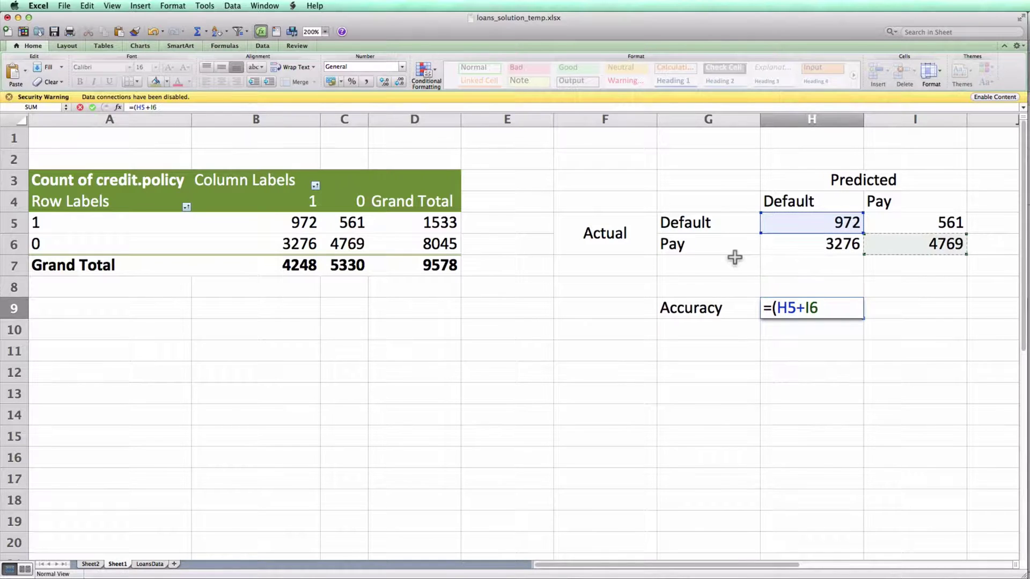
pyautogui.write(')/sum(')
pyautogui.press('Up')
pyautogui.press('Up')
pyautogui.press('Up')
pyautogui.press('Up')
pyautogui.hotkey('shift', 'Right')
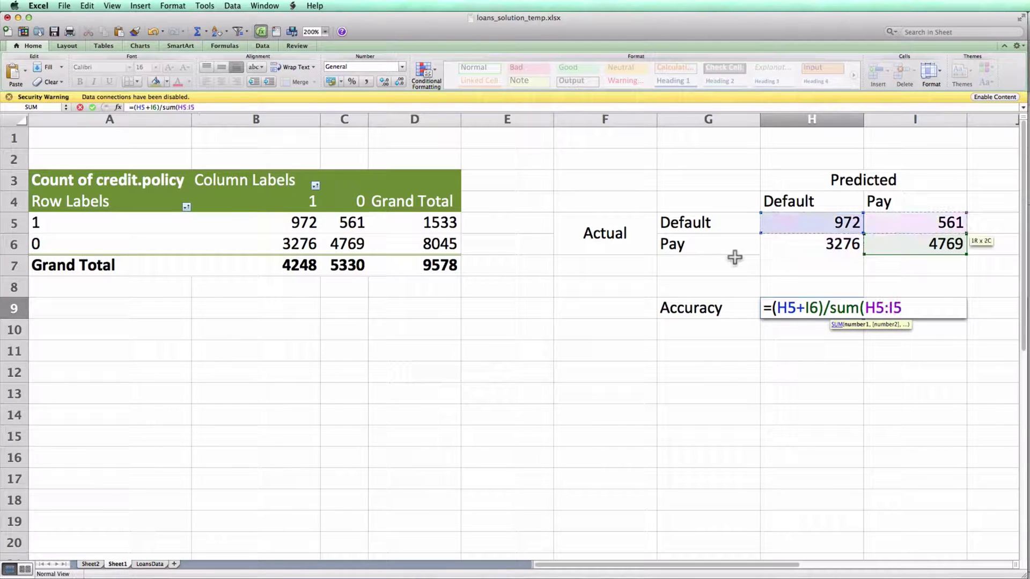
pyautogui.hotkey('shift', 'Down')
pyautogui.write(')')
pyautogui.press('Return')
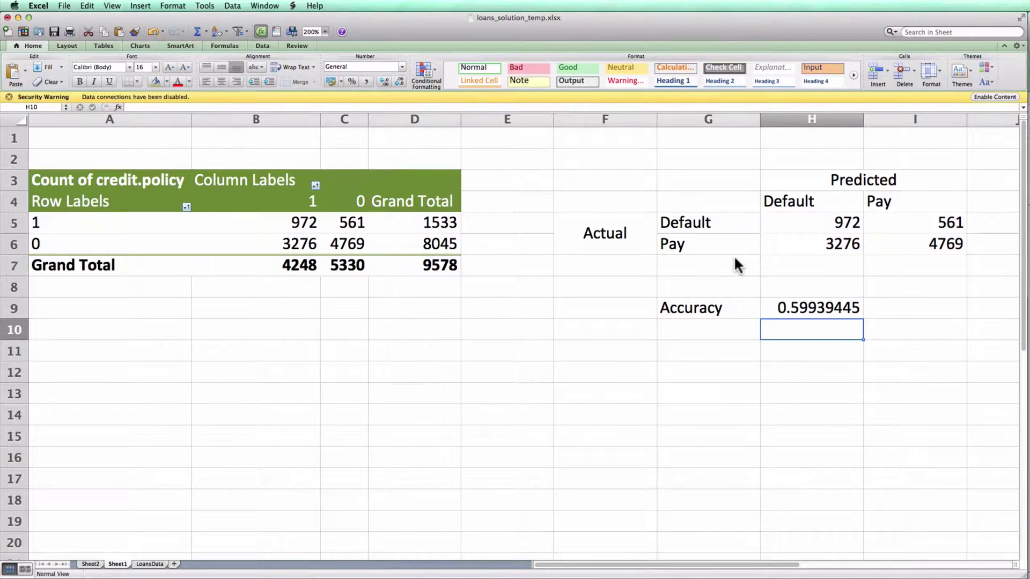
pyautogui.press('Up')
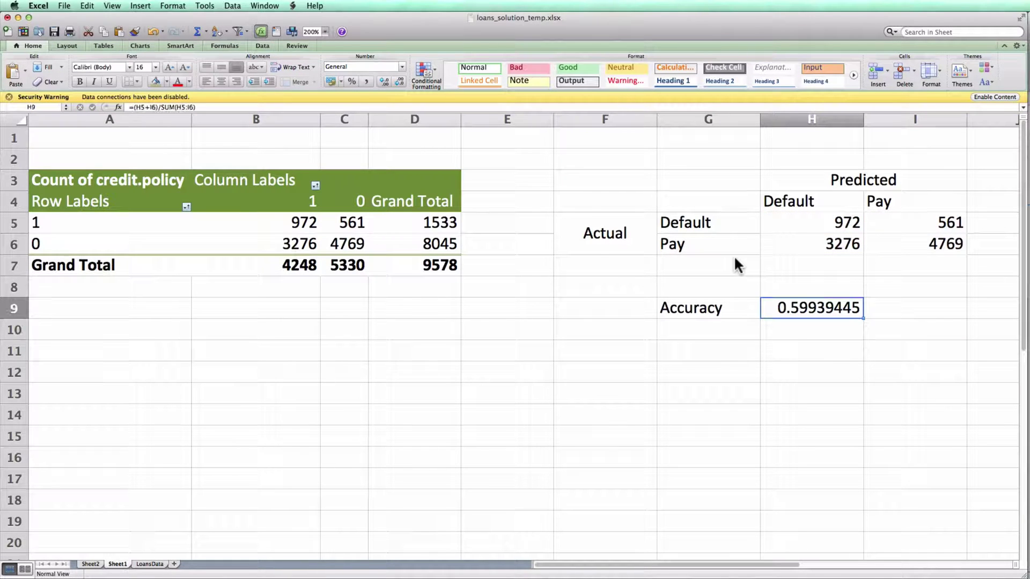
pyautogui.click(352, 81)
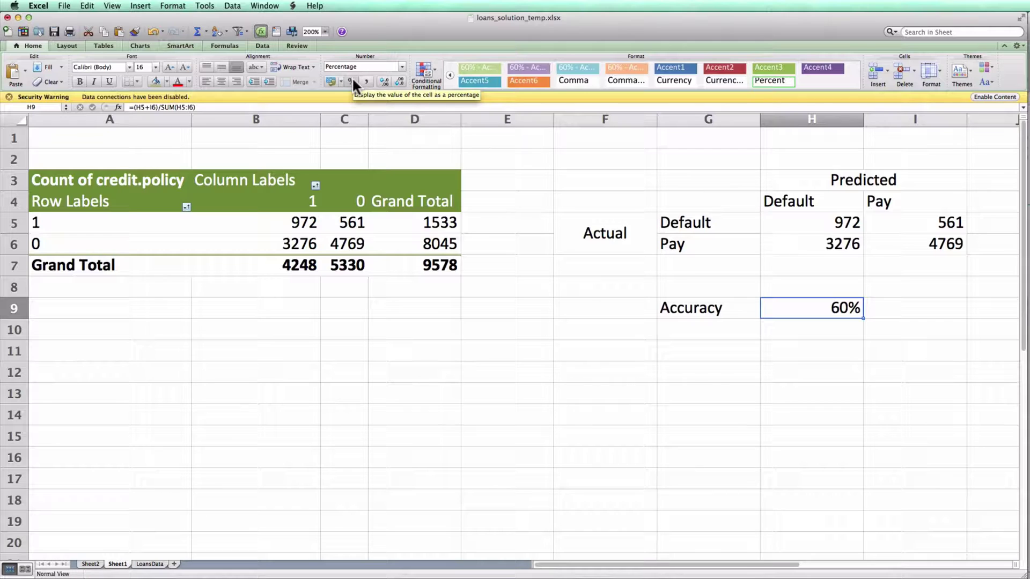
# Step: Label G10 'Expected Profit:'
pyautogui.click(708, 328)
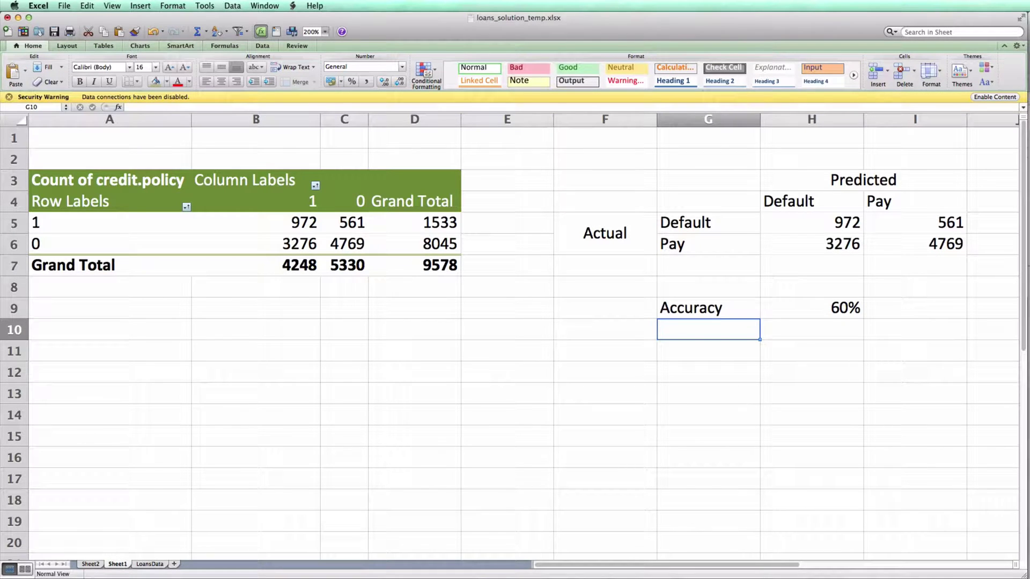
pyautogui.write('Expec')
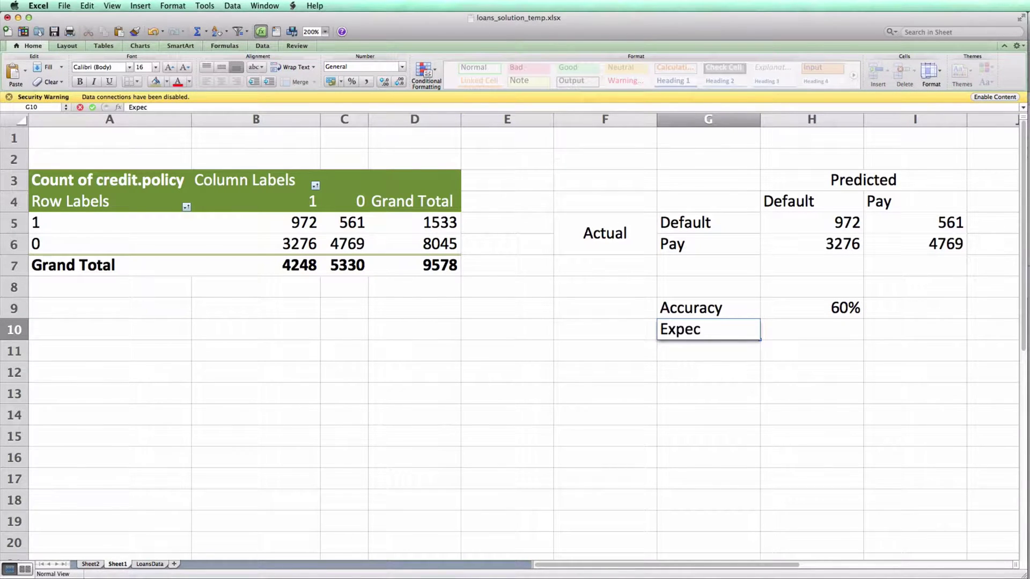
pyautogui.write('ted Profit:')
pyautogui.press('Return')
pyautogui.press('Up')
pyautogui.press('Right')
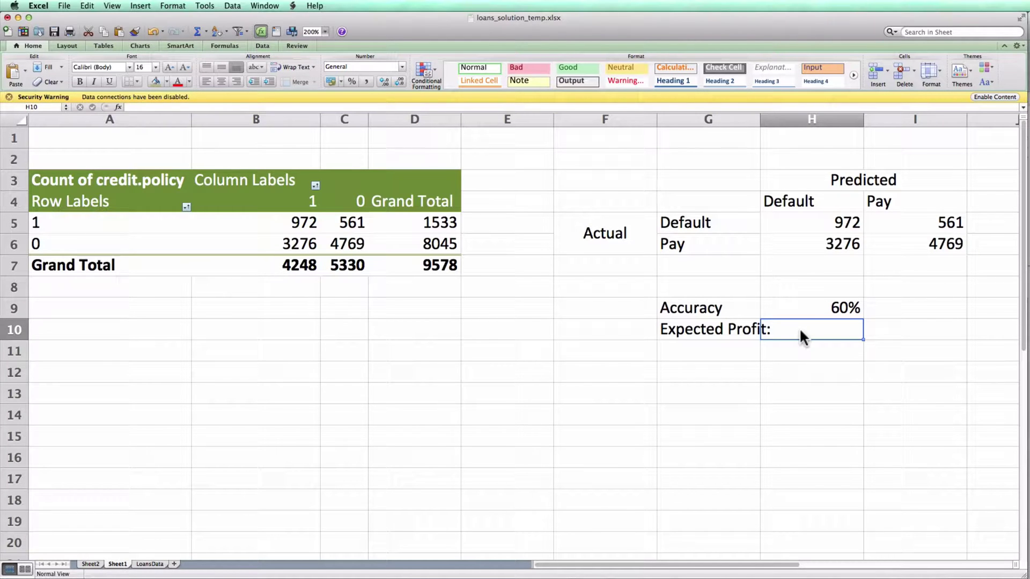
# Step: Enter =.03*I6-I5 in H10, giving -417.93
pyautogui.moveTo(926, 221); pyautogui.dragTo(927, 240)
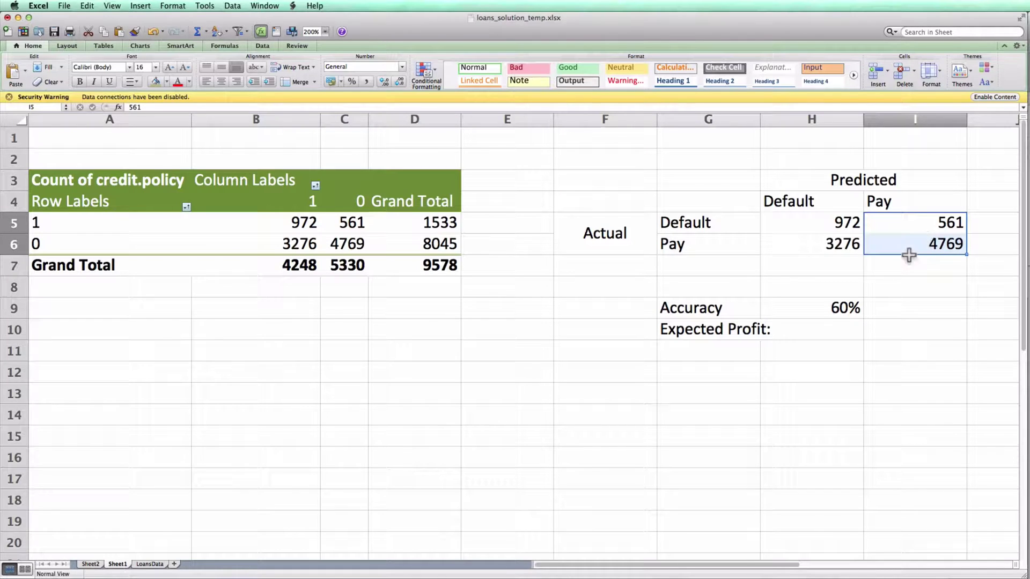
pyautogui.click(834, 329)
pyautogui.write('=')
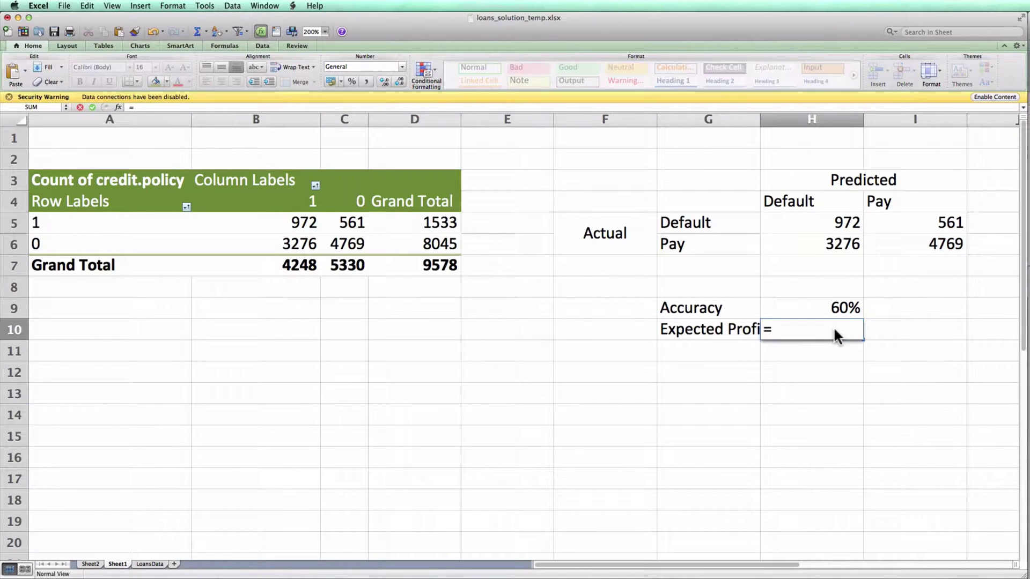
pyautogui.write('.03*')
pyautogui.click(944, 210)
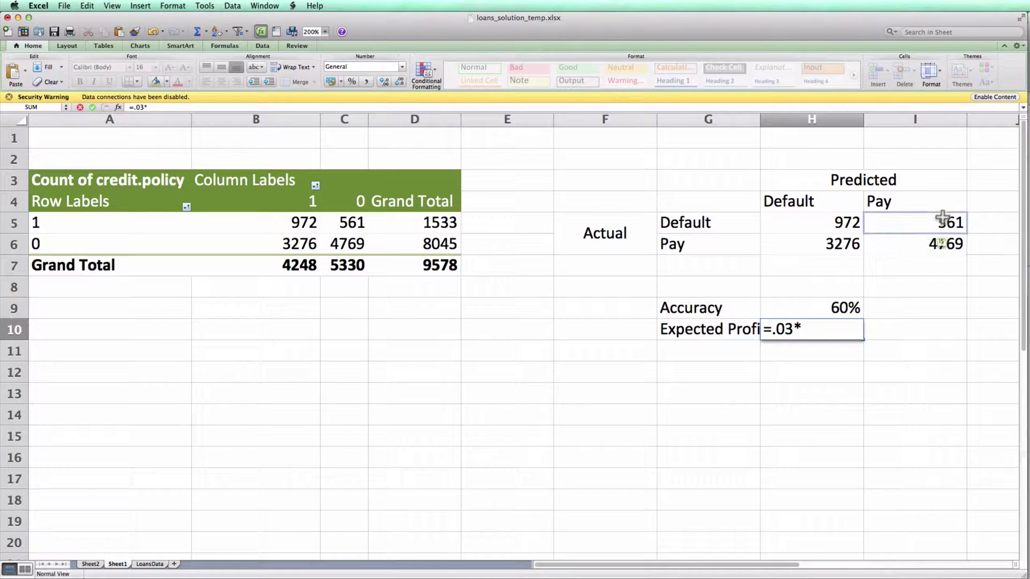
pyautogui.click(943, 247)
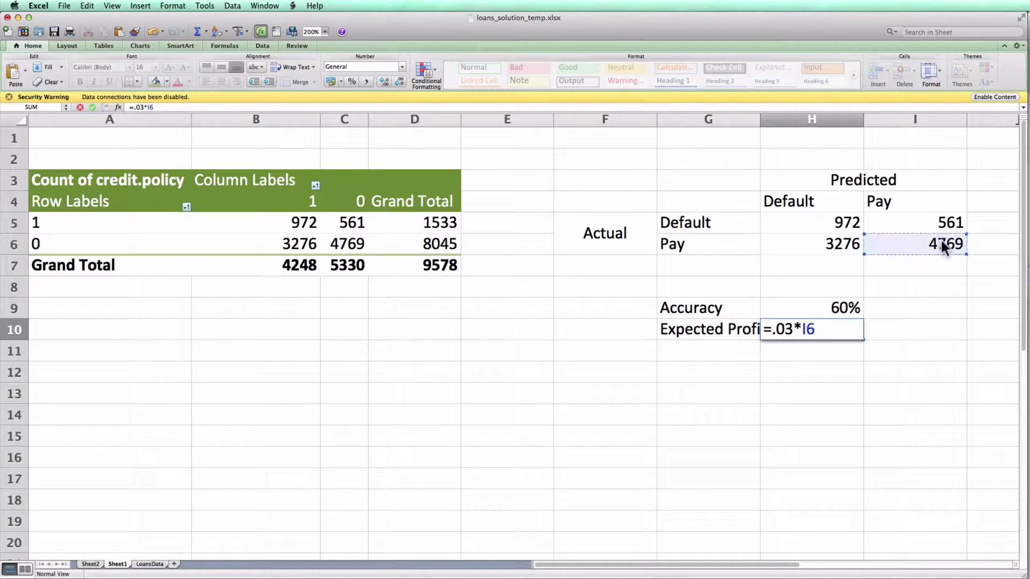
pyautogui.write('-')
pyautogui.click(943, 220)
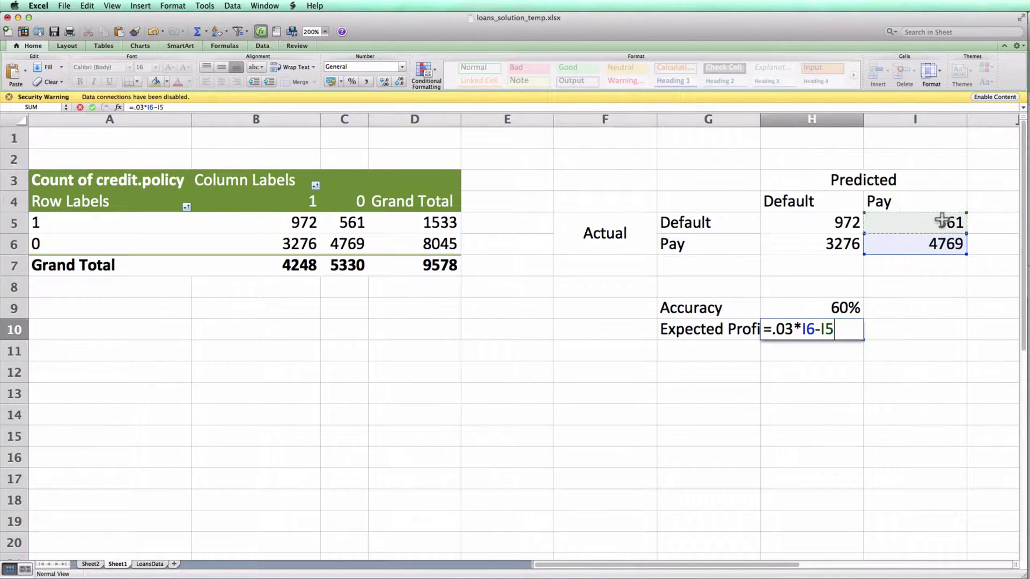
pyautogui.press('Return')
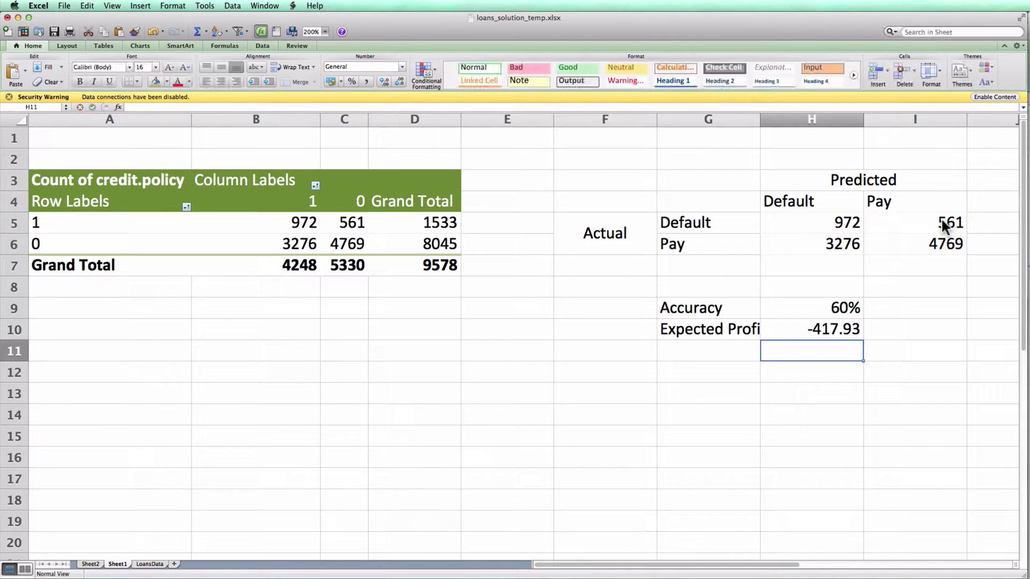
pyautogui.press('Up')
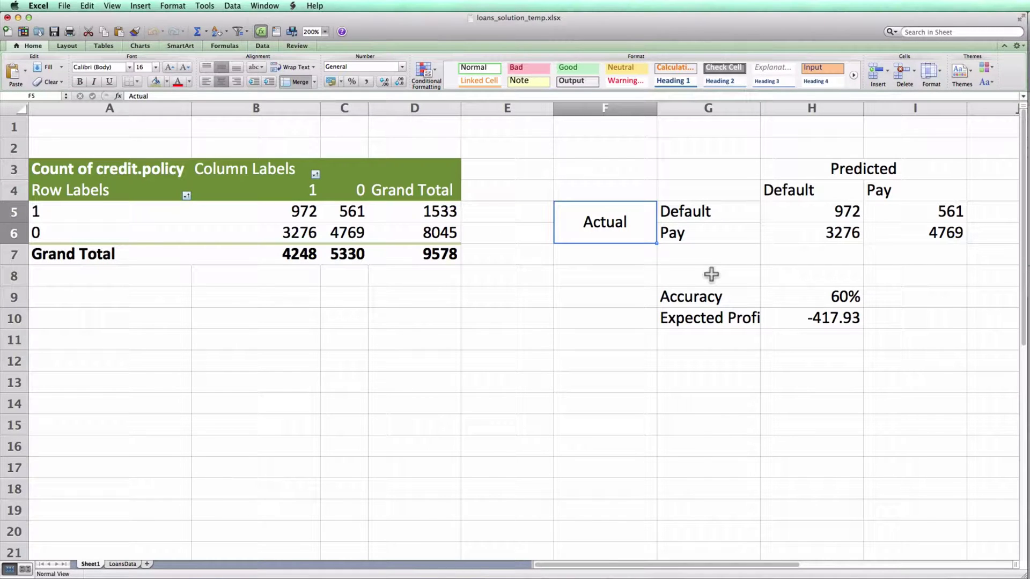
# Step: Change the LoansData threshold in N5 from -11 to -9, then return to Sheet1
pyautogui.click(123, 564)
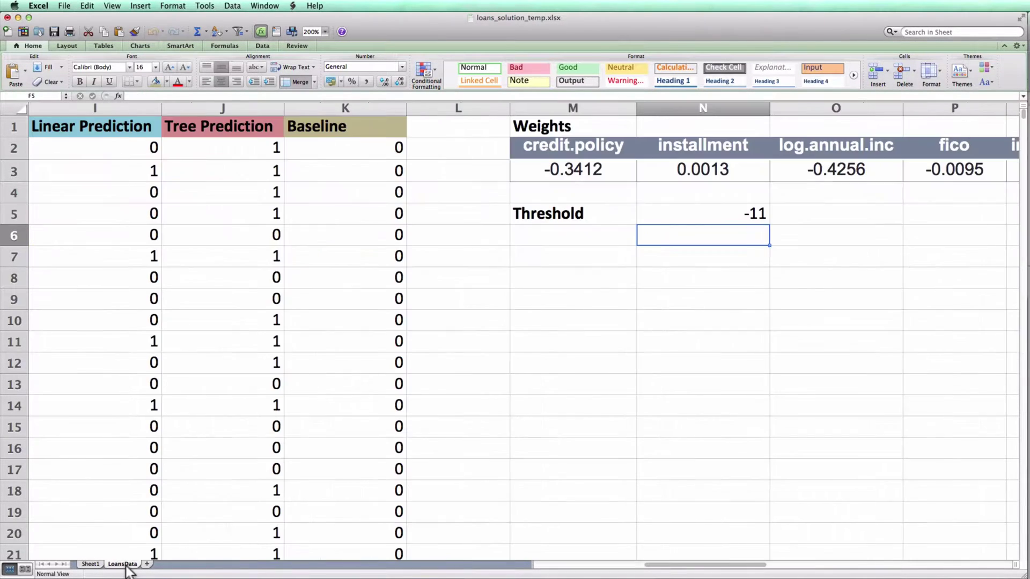
pyautogui.click(719, 210)
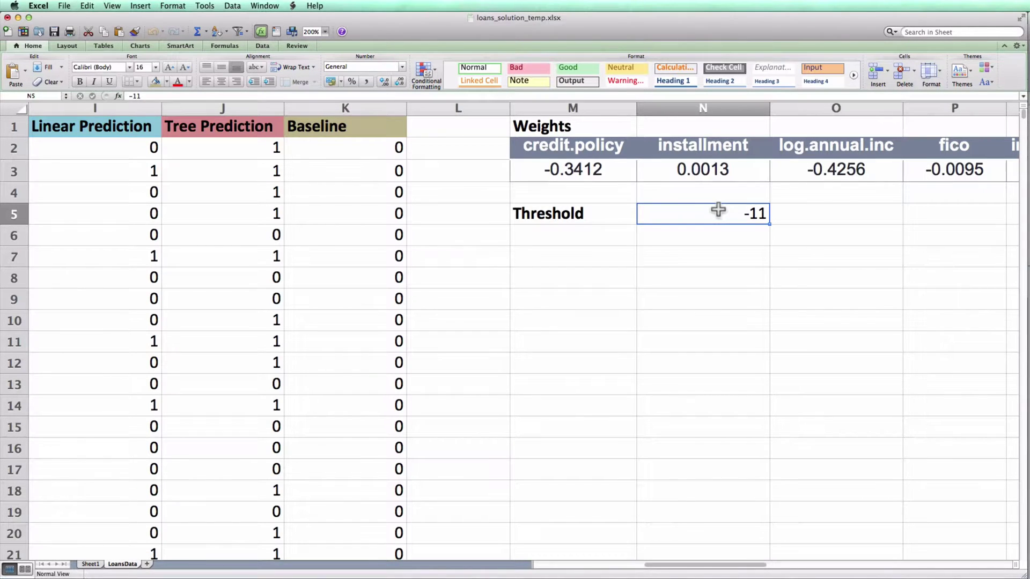
pyautogui.write('-9')
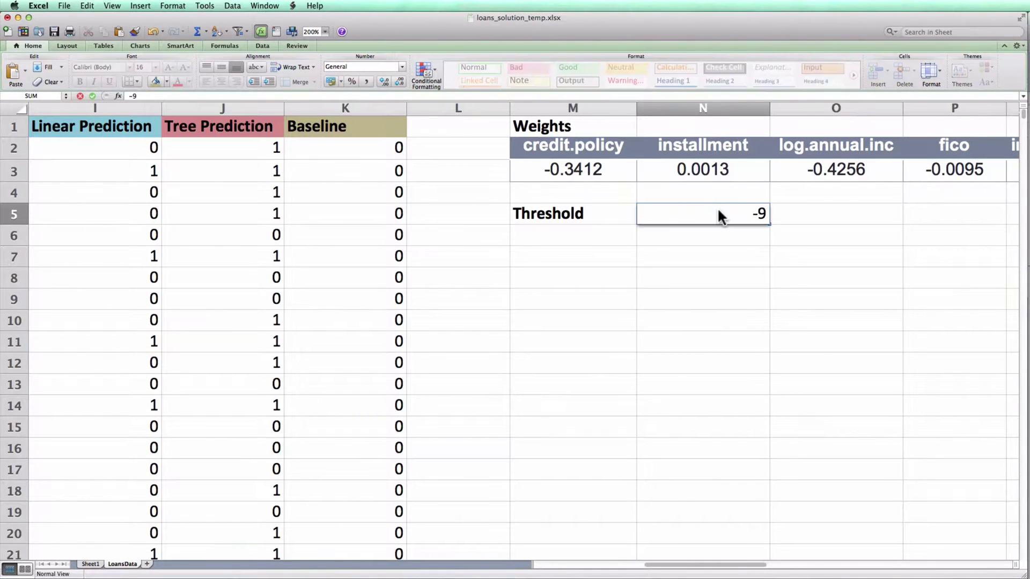
pyautogui.press('Return')
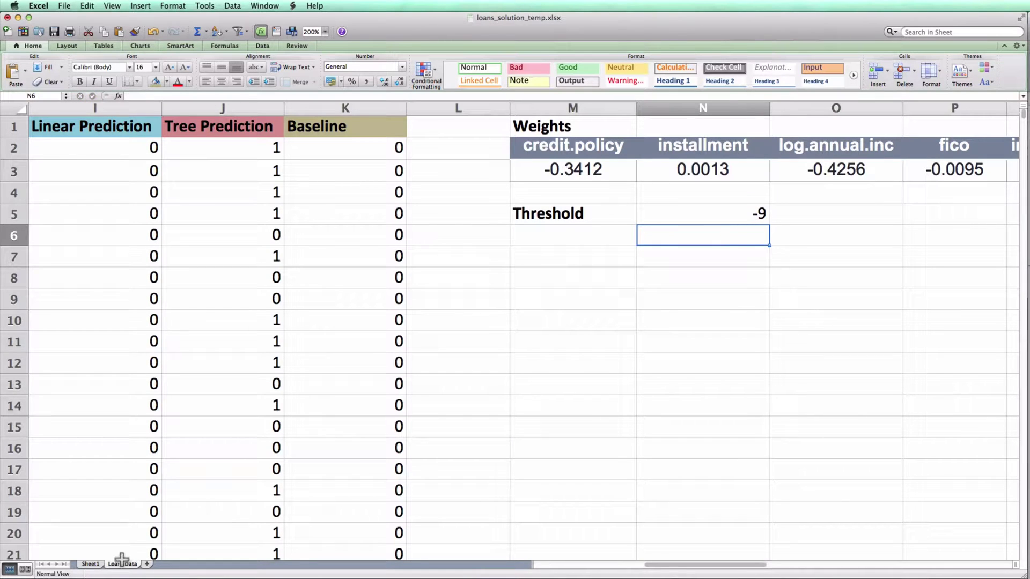
pyautogui.click(89, 564)
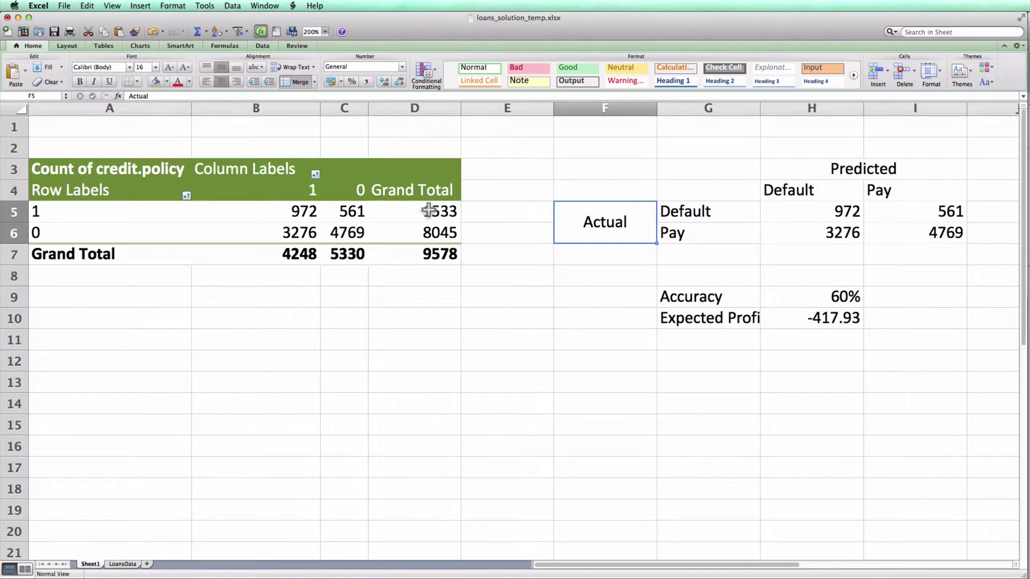
# Step: Refresh the pivot table so it counts the new -9 threshold predictions
pyautogui.click(348, 213)
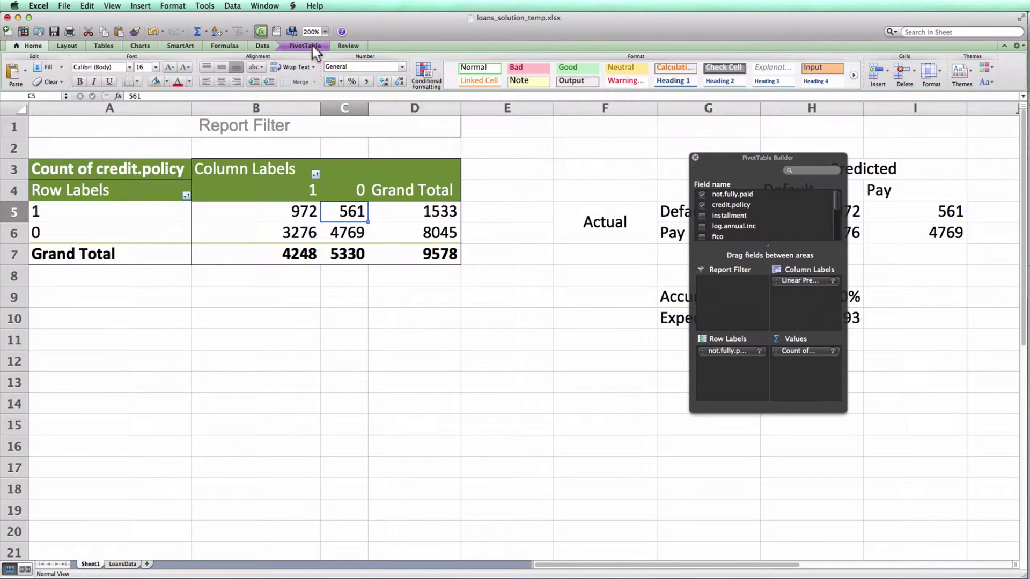
pyautogui.click(311, 44)
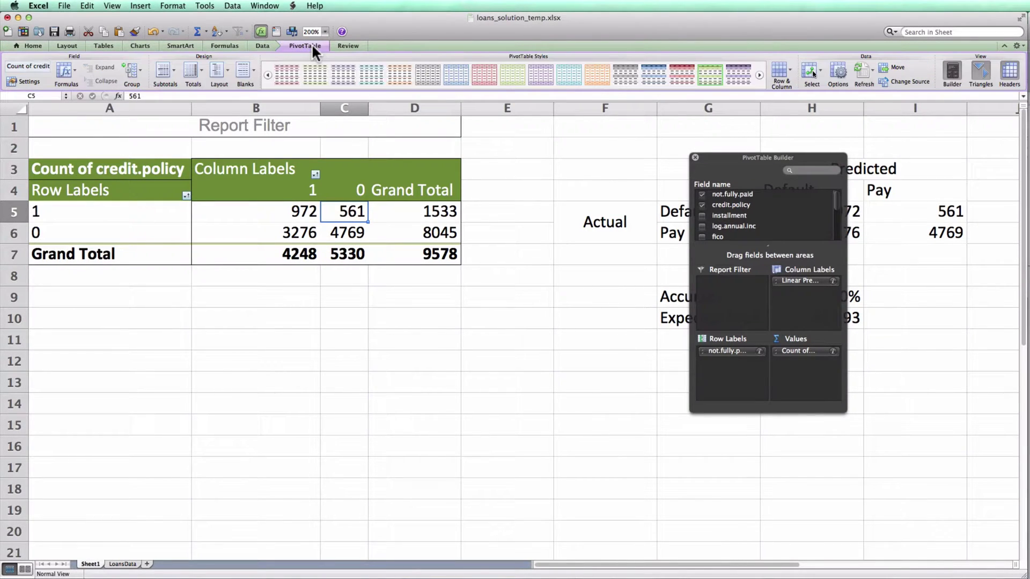
pyautogui.click(871, 75)
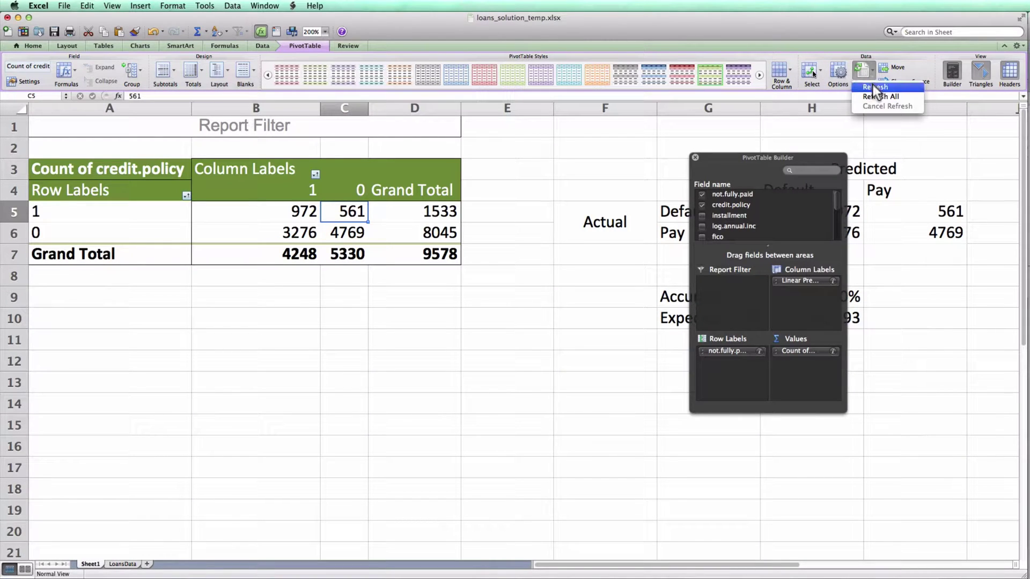
pyautogui.click(874, 87)
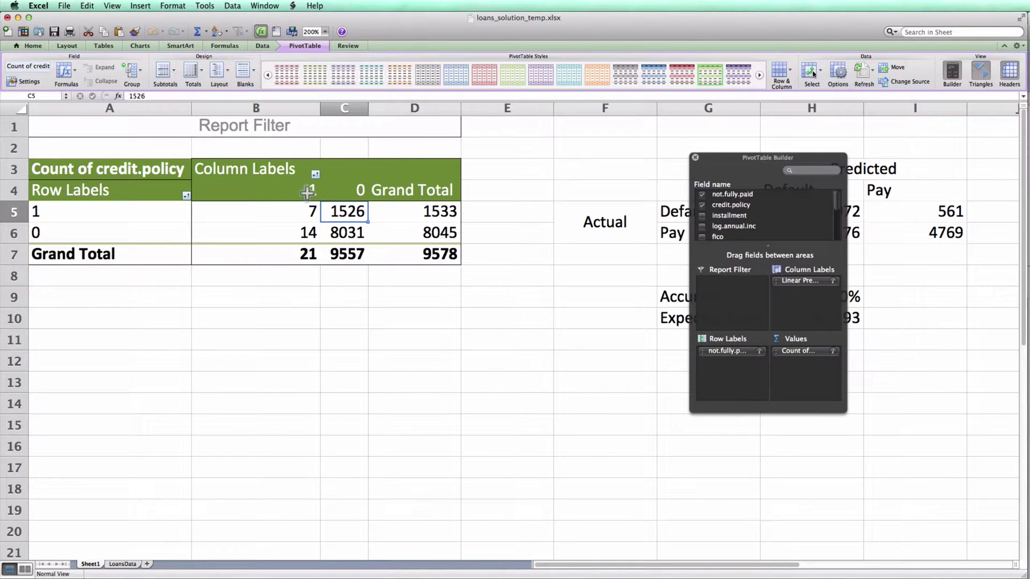
pyautogui.click(696, 156)
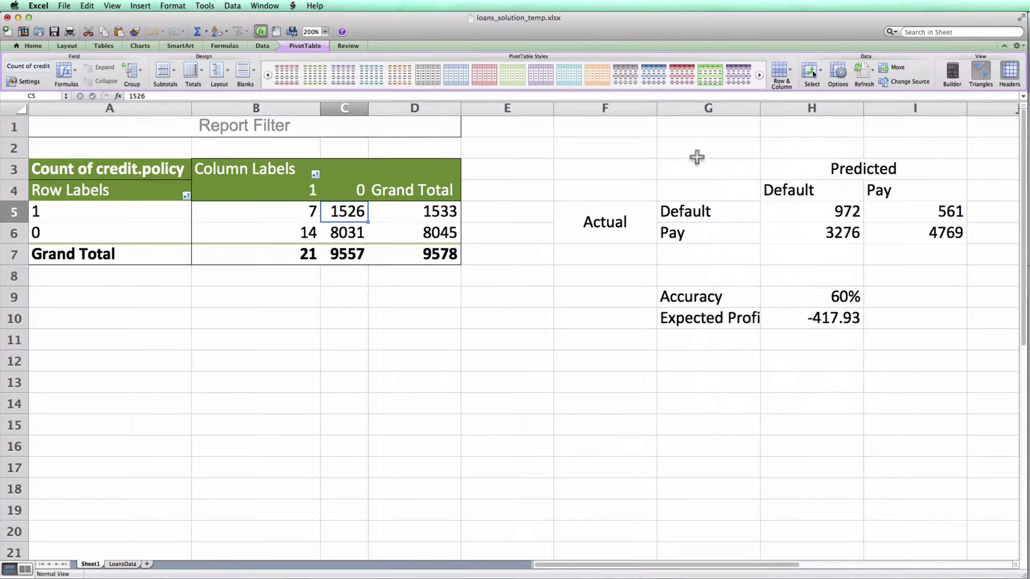
# Step: Enter the label 'Accuracy' in D9 and move to E9 beside it
pyautogui.click(414, 296)
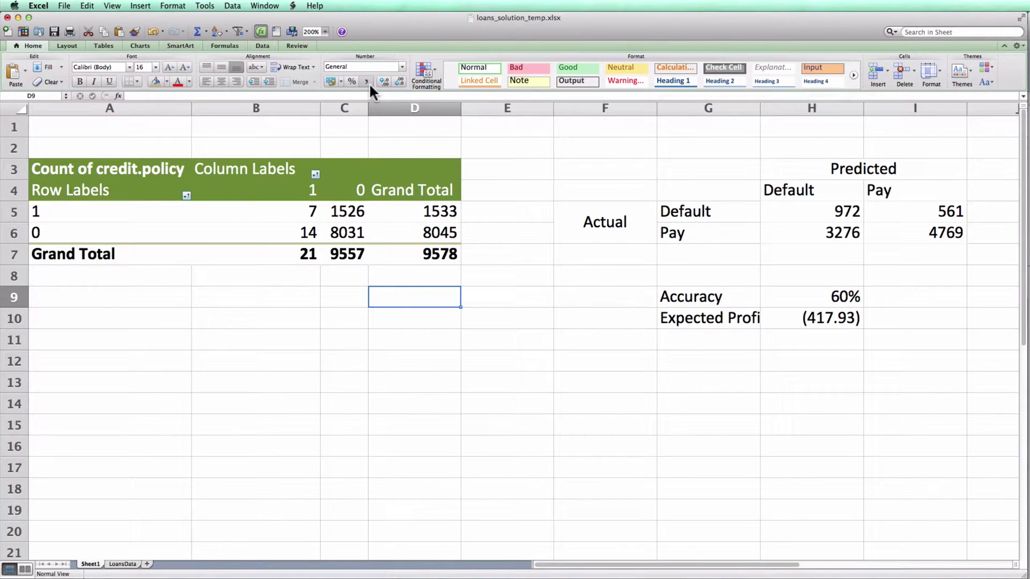
pyautogui.write('Accuracy')
pyautogui.press('Return')
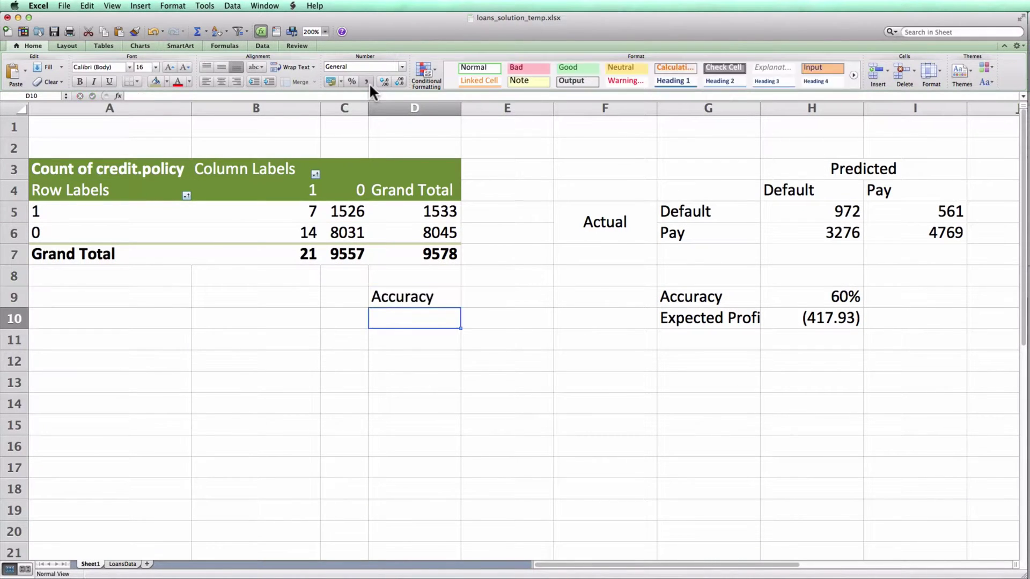
pyautogui.press('Right')
pyautogui.press('Up')
# Step: Enter =(B5+C6)/SUM(B5:C6) in E9, giving an accuracy of 0.8392149
pyautogui.write('=')
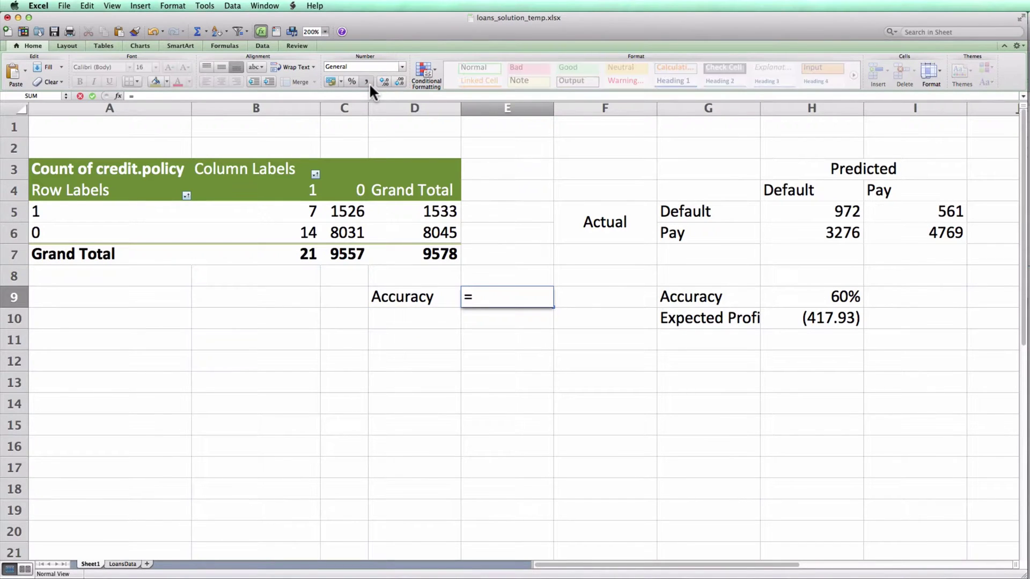
pyautogui.write('(')
pyautogui.press('Left')
pyautogui.press('Left')
pyautogui.press('Up')
pyautogui.press('Up')
pyautogui.press('Up')
pyautogui.press('Up')
pyautogui.press('Left')
pyautogui.write('+')
pyautogui.press('Left')
pyautogui.press('Left')
pyautogui.press('Up')
pyautogui.press('Up')
pyautogui.press('Up')
pyautogui.write(')')
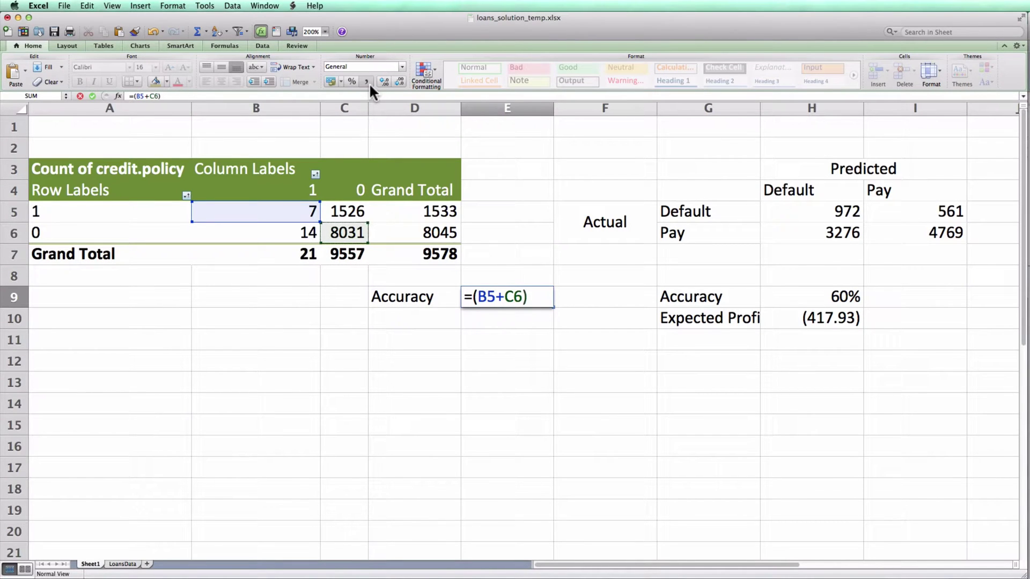
pyautogui.write('.')
pyautogui.write('/sum(')
pyautogui.press('Left')
pyautogui.press('Left')
pyautogui.press('Up')
pyautogui.press('Up')
pyautogui.press('Up')
pyautogui.press('Left')
pyautogui.press('Up')
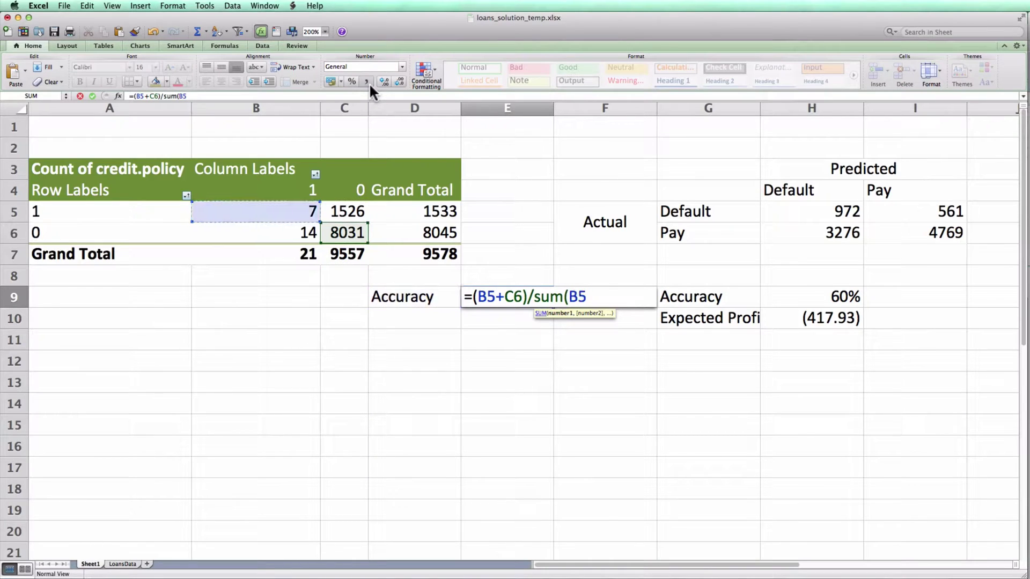
pyautogui.hotkey('shift', 'Right')
pyautogui.hotkey('shift', 'Down')
pyautogui.write(')')
pyautogui.press('Return')
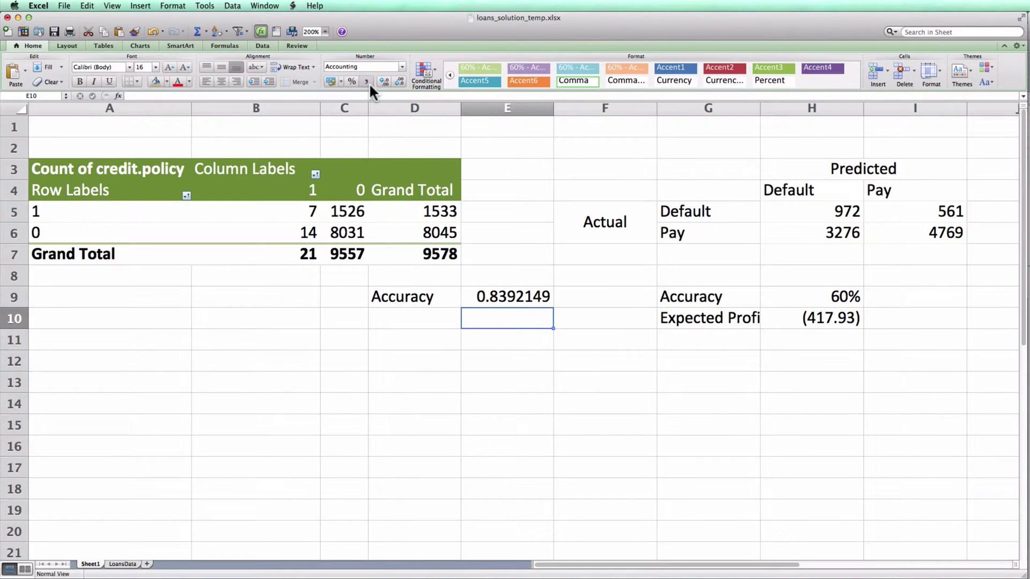
# Step: Compare the new 0.8392149 accuracy against the old 60% accuracy
pyautogui.press('Up')
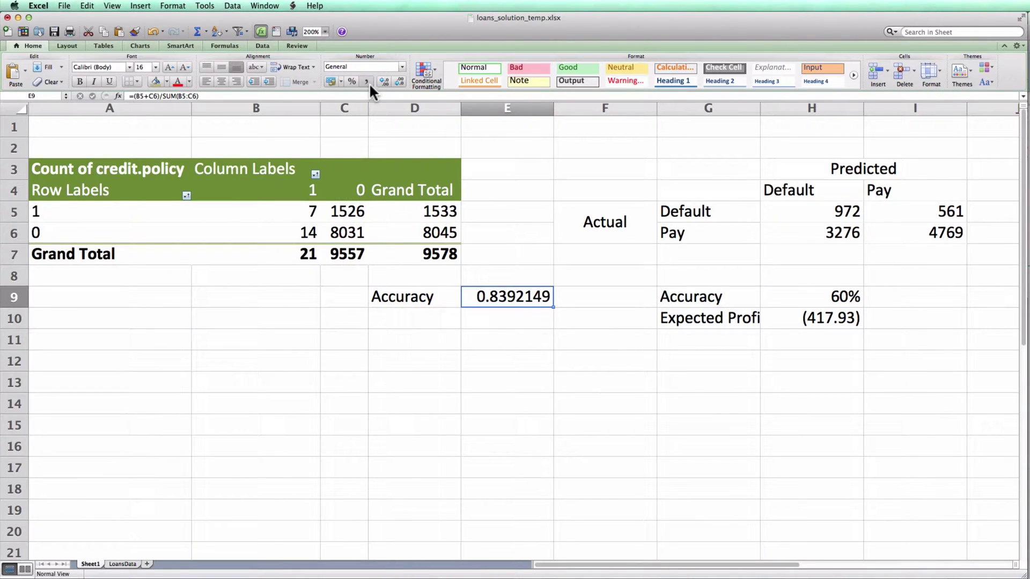
pyautogui.press('Right')
pyautogui.press('Right')
pyautogui.press('Right')
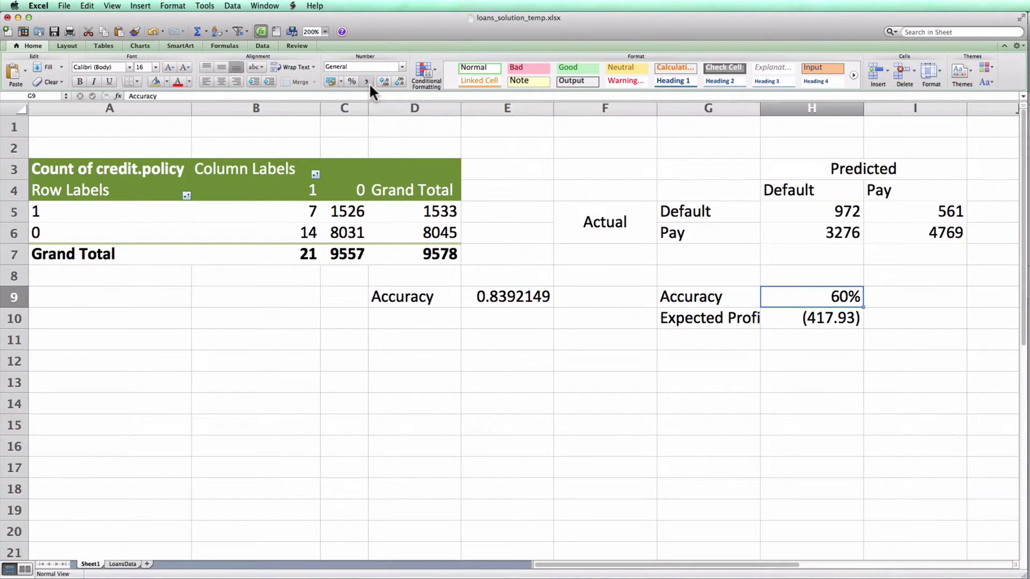
pyautogui.press('Left')
pyautogui.press('Left')
pyautogui.press('Left')
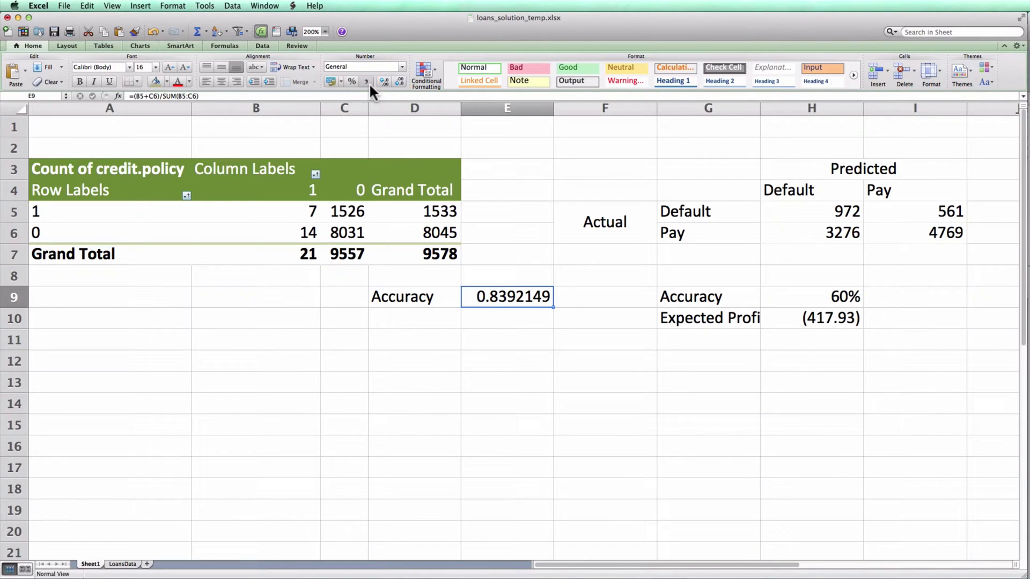
# Step: Add an 'Expected Profit:' label in D10, then select pivot cell C4
pyautogui.press('Left')
pyautogui.press('Down')
pyautogui.write('Expec')
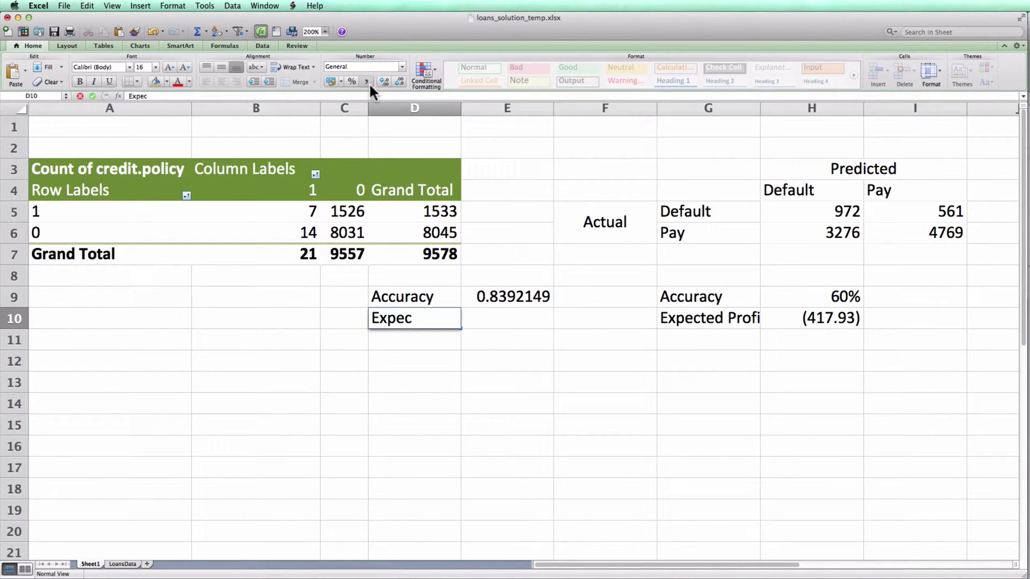
pyautogui.write('ted Profit:')
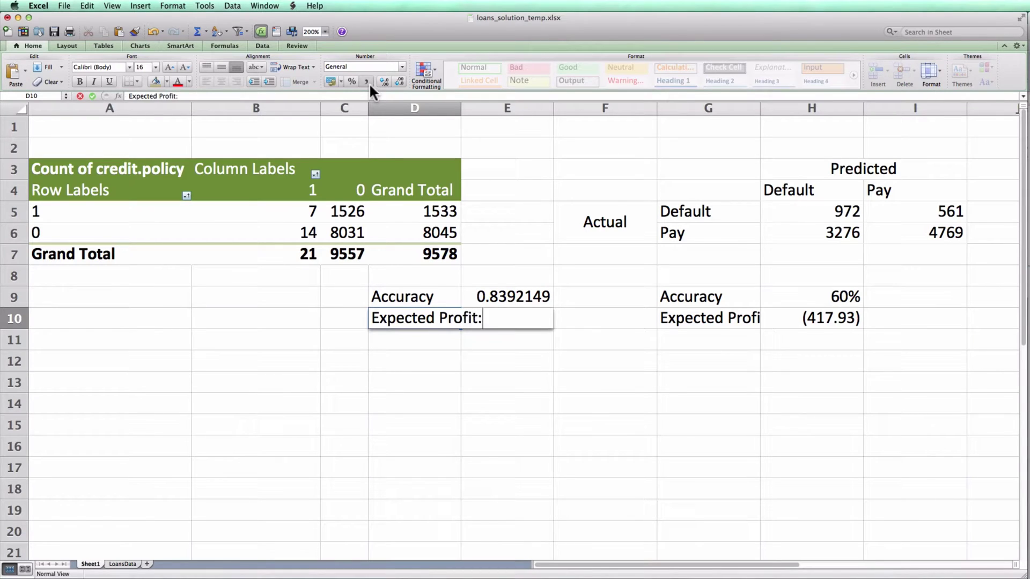
pyautogui.press('Tab')
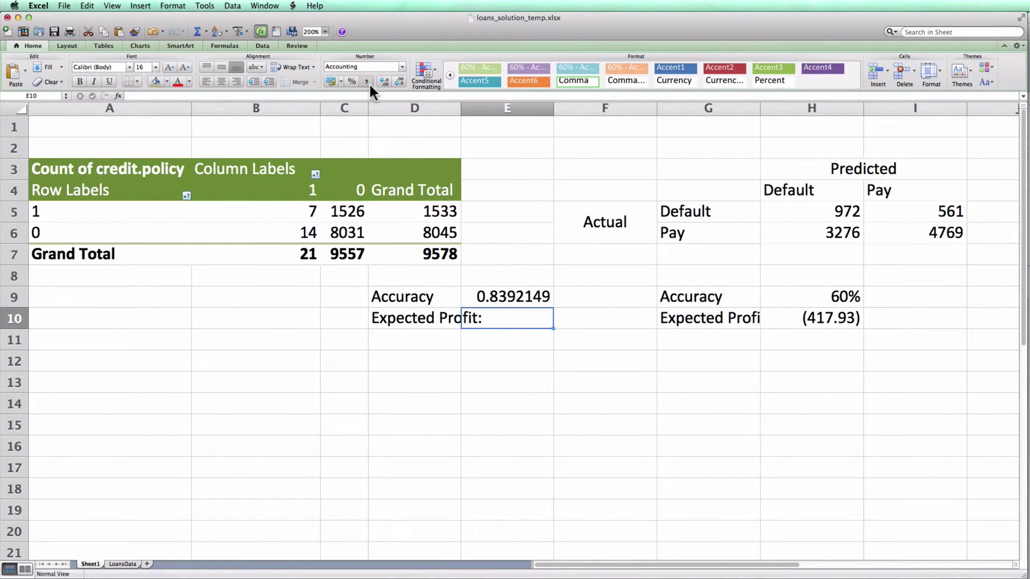
pyautogui.click(327, 189)
pyautogui.click(306, 42)
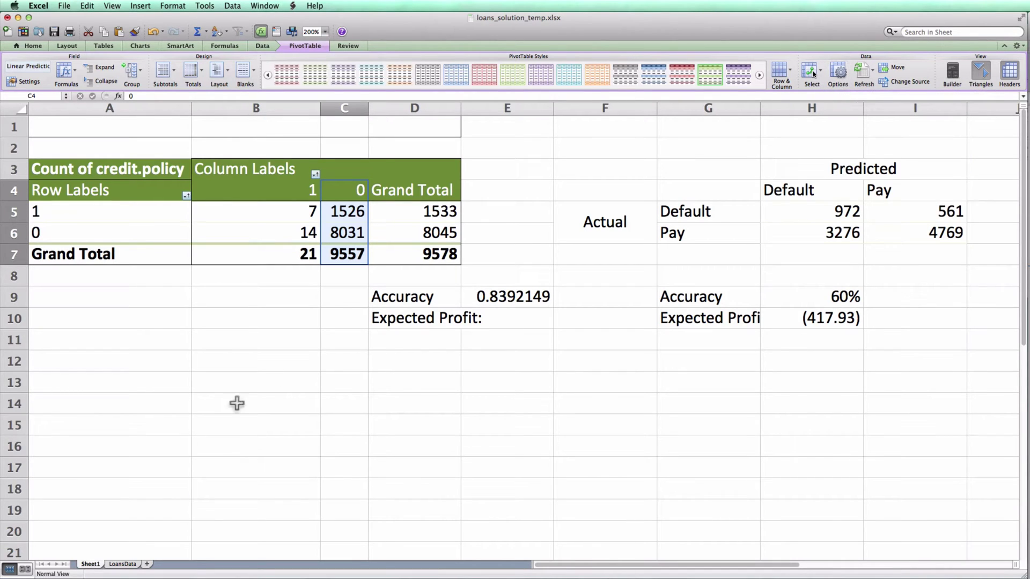
# Step: Switch to the LoansData sheet and jump to the Tree Prediction heading in J1
pyautogui.click(186, 509)
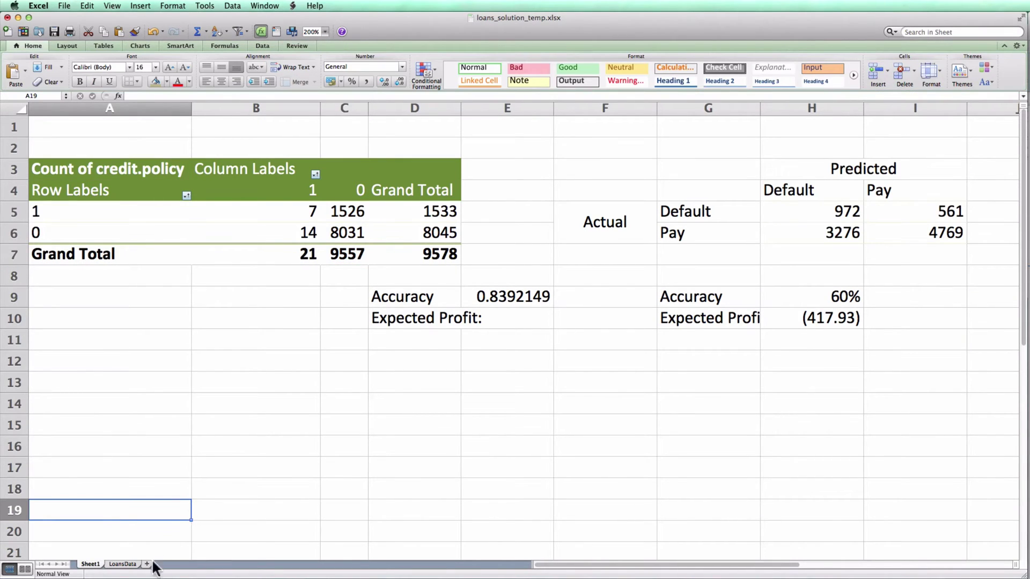
pyautogui.click(125, 564)
pyautogui.click(303, 365)
pyautogui.press('Left')
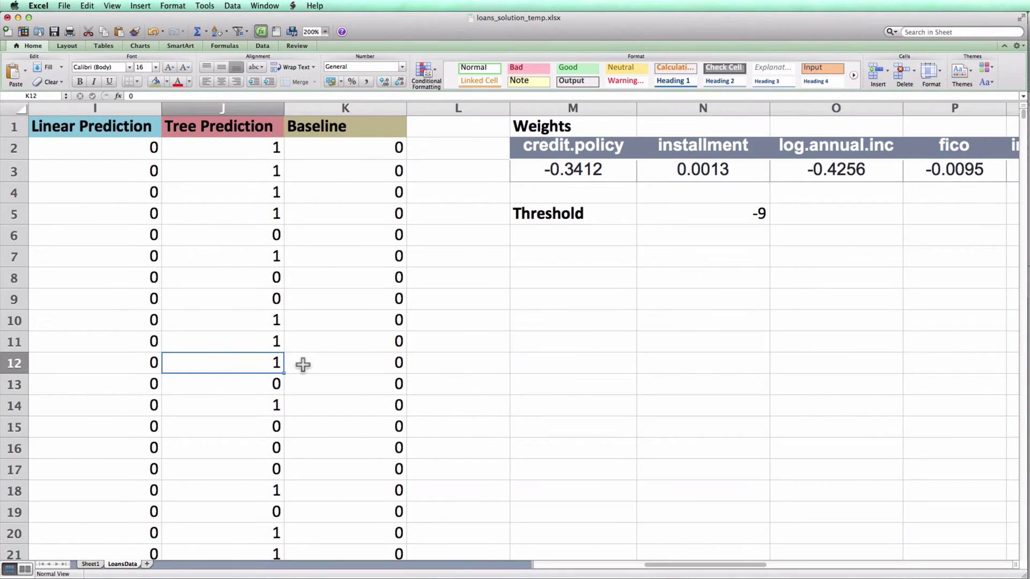
pyautogui.hotkey('ctrl', 'Up')
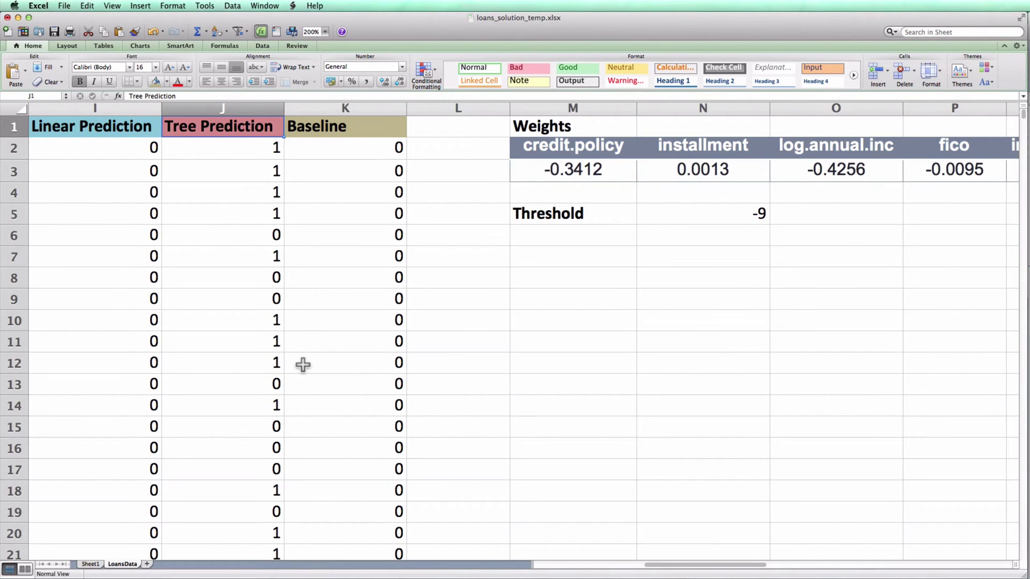